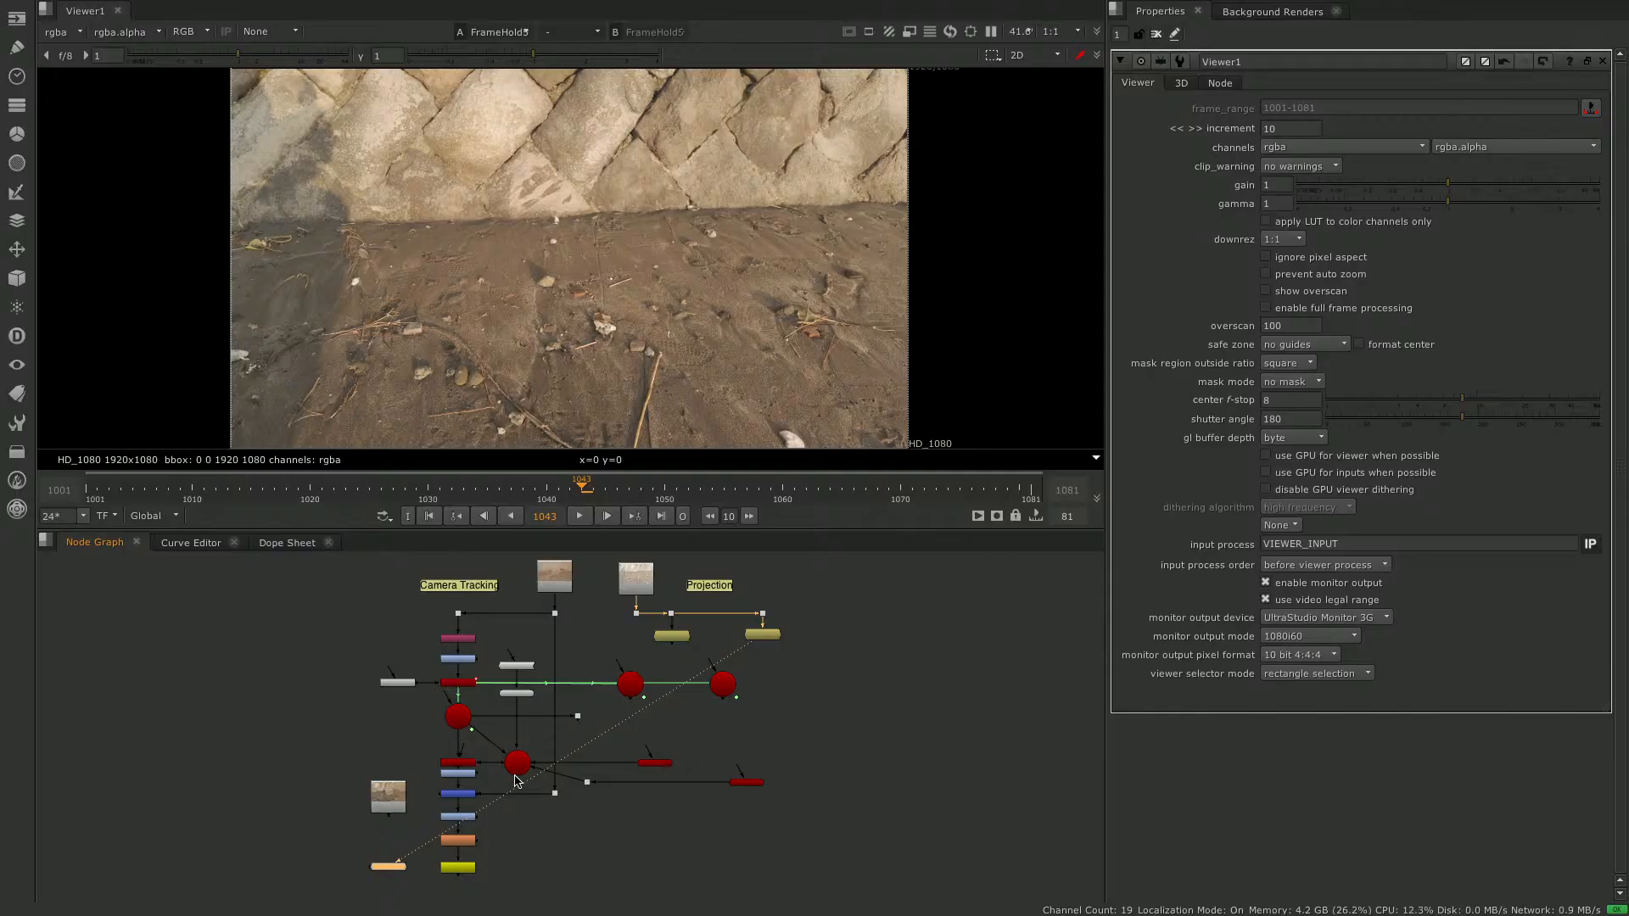
- Compare the 3D scene with the two FrameHold images under Projection in the viewer, finishing on Scene1
key("1")
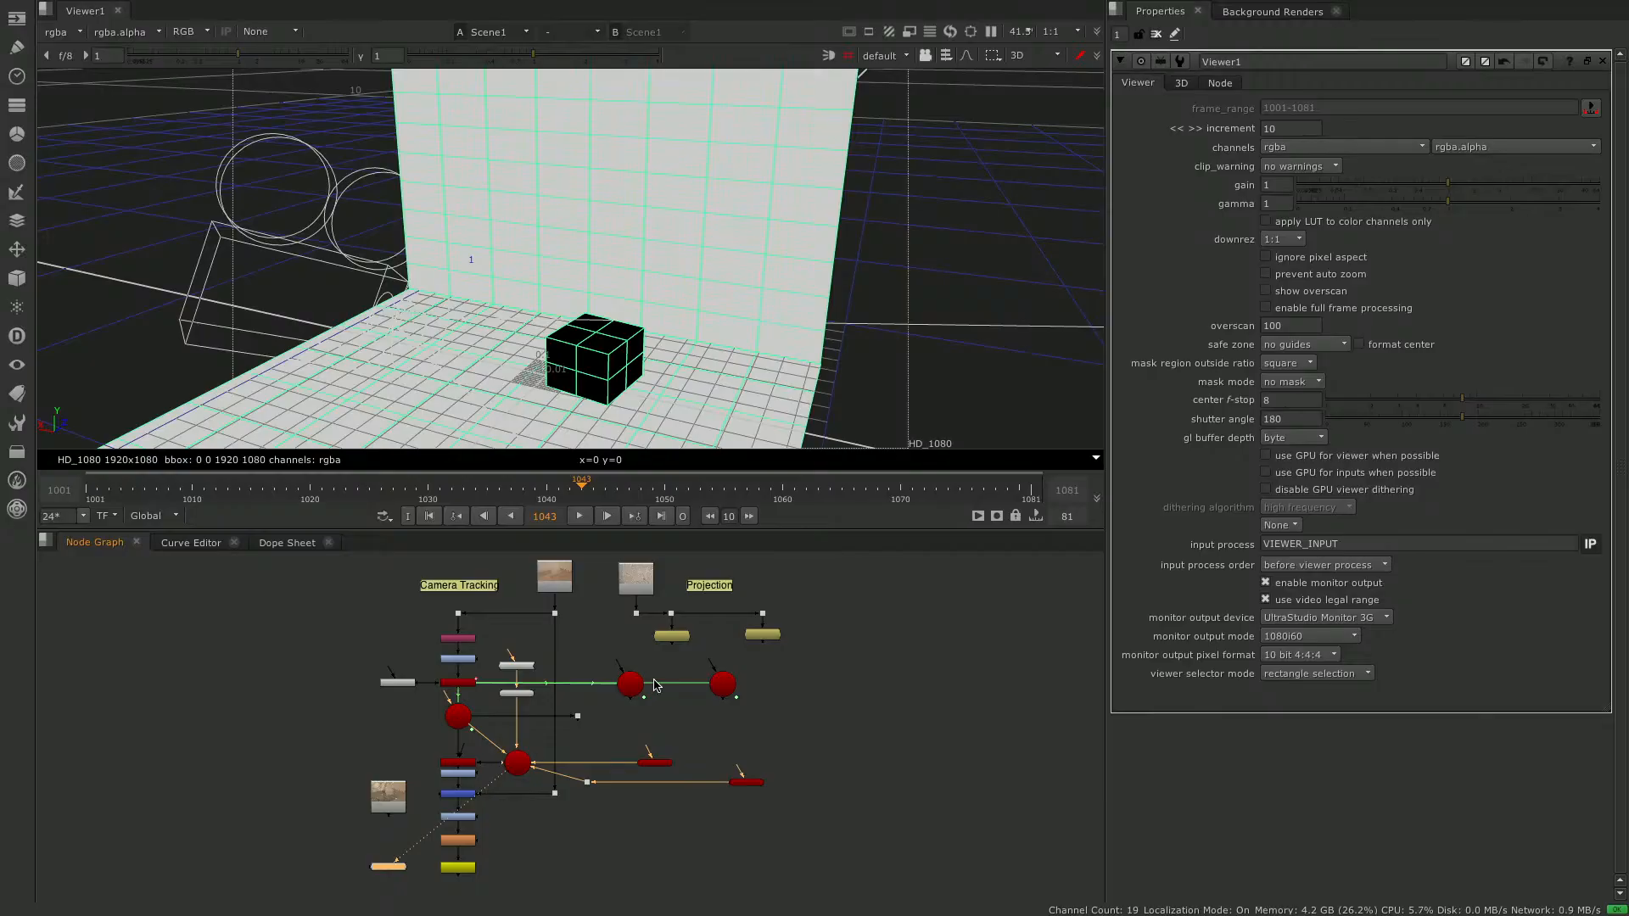
left_click(684, 721)
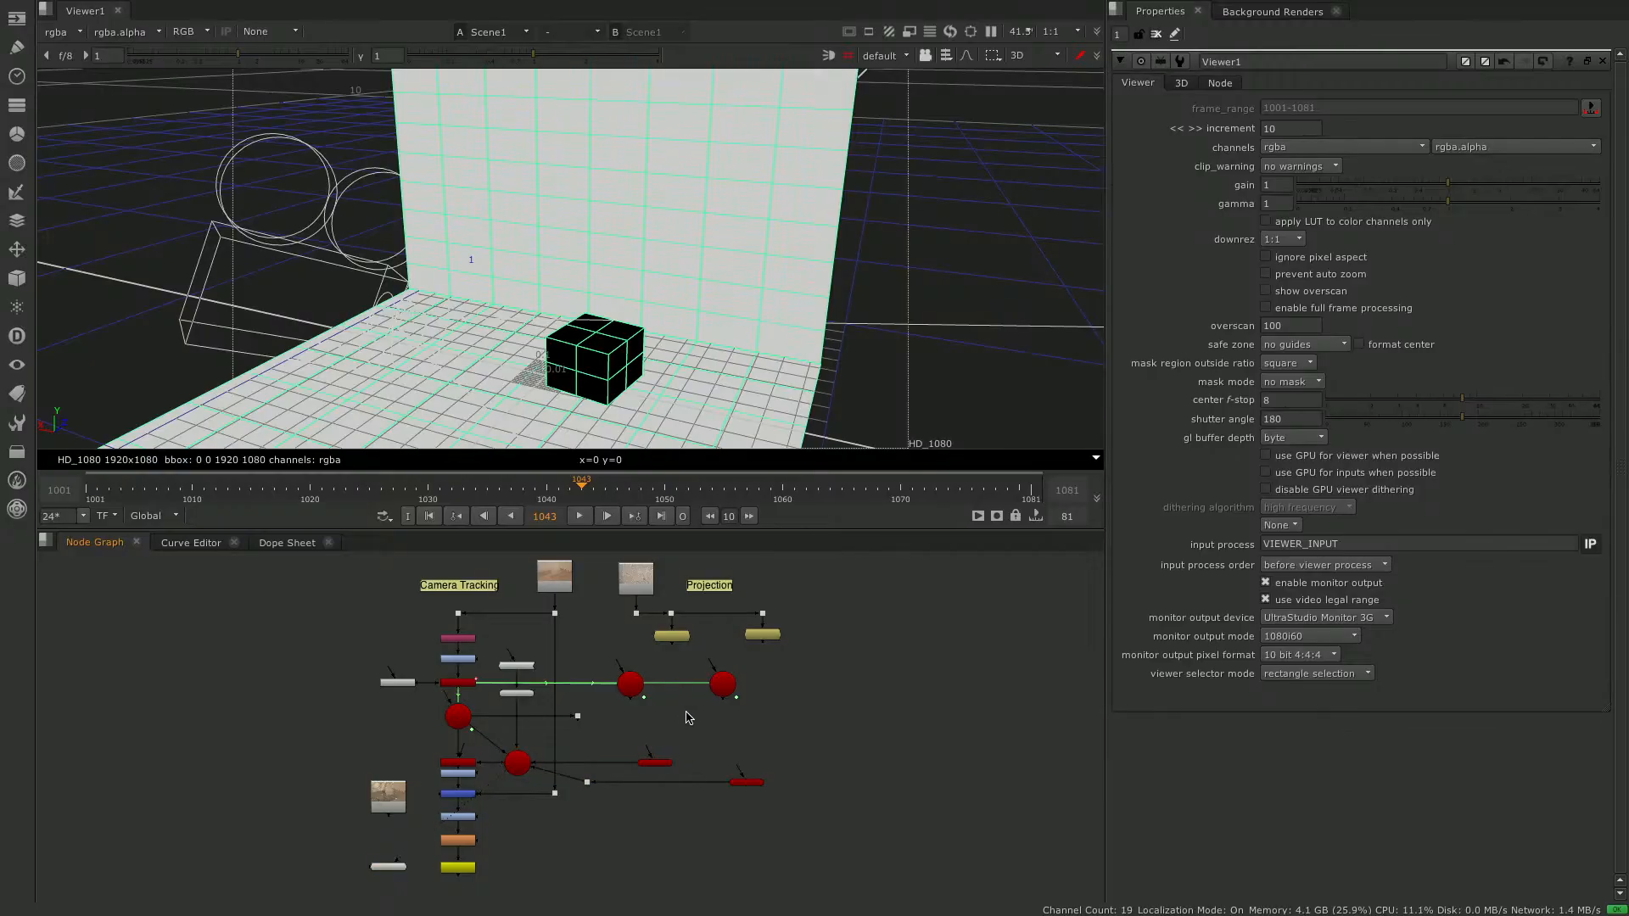
left_click(679, 638)
key("1")
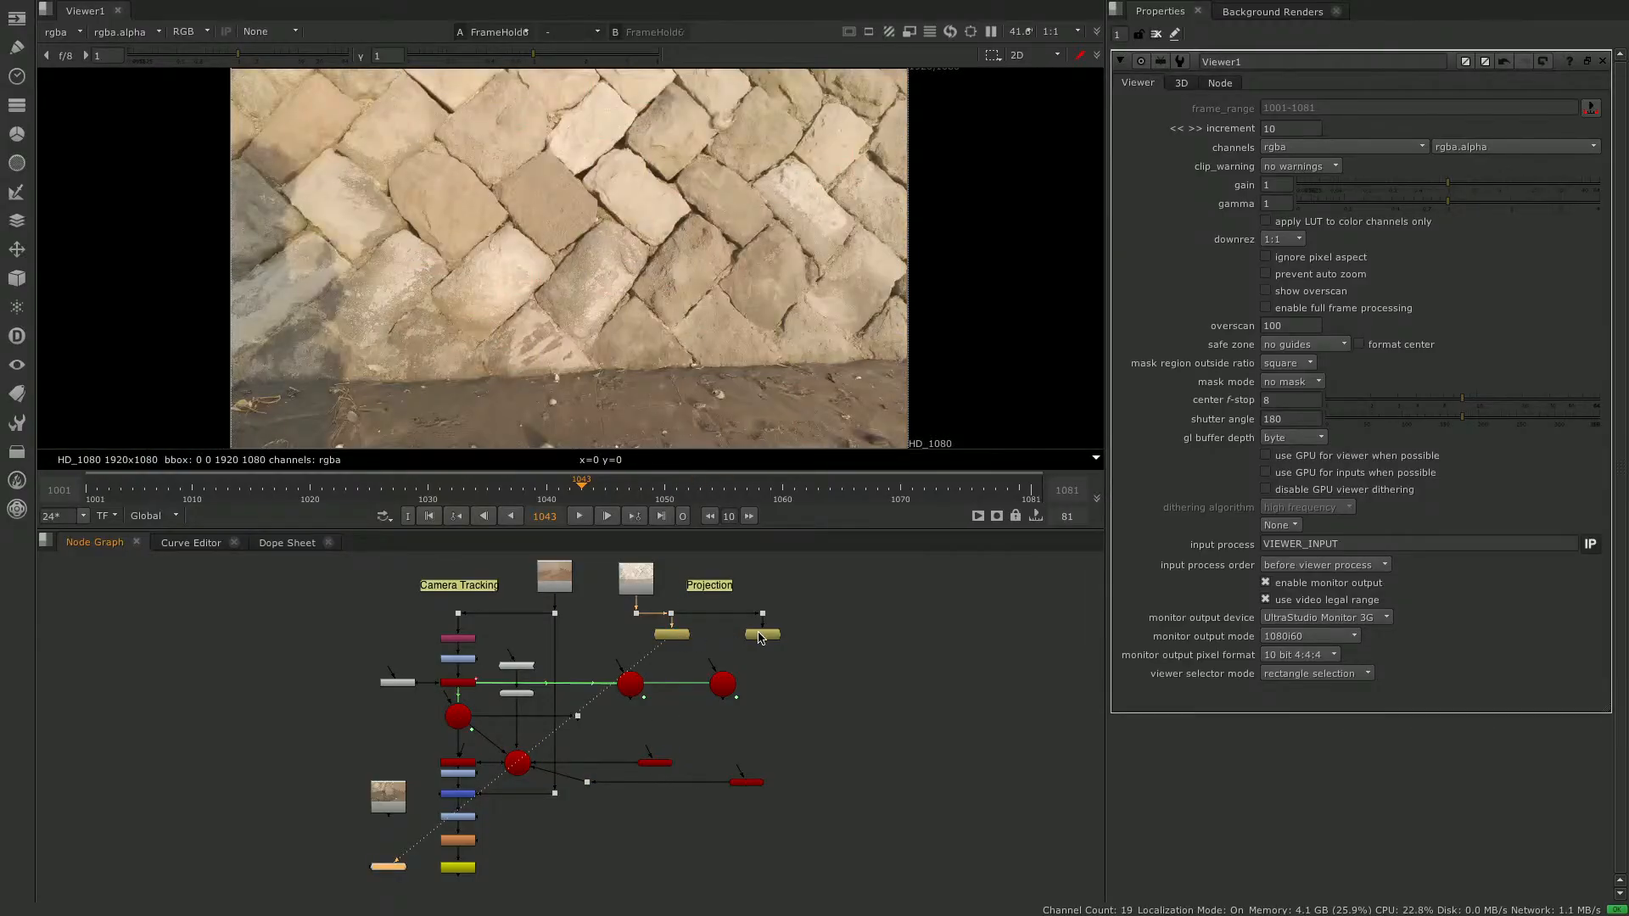
left_click(754, 637)
key("1")
left_click(521, 763)
key("1")
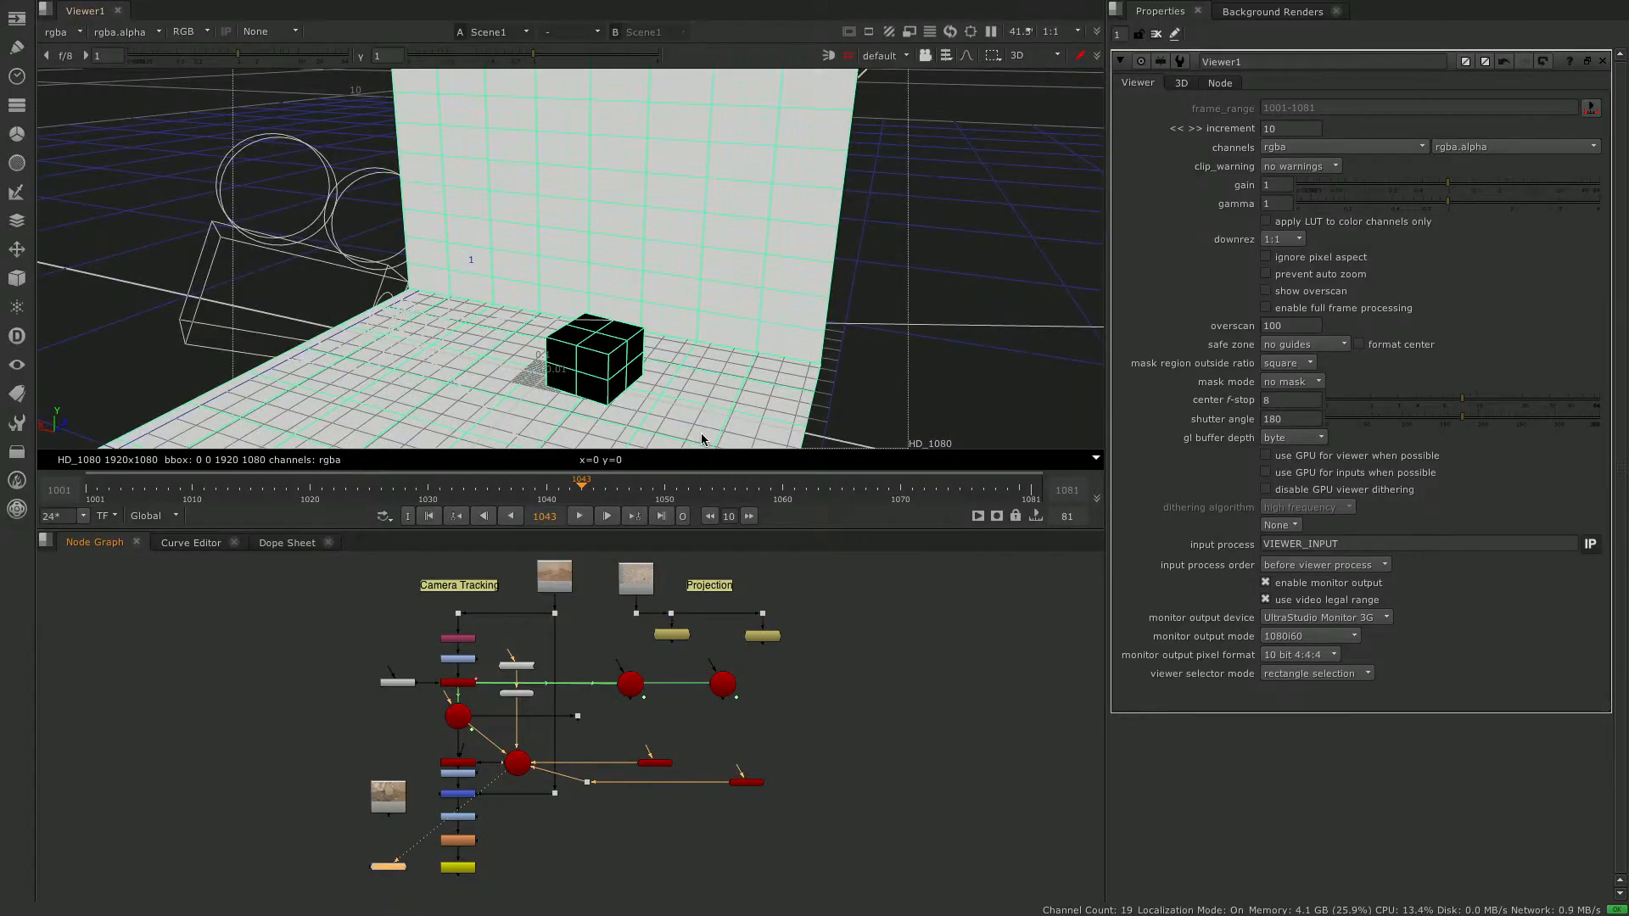
- Add a Project3D node between Camera2 and Card2 and connect its cam input to Camera2
left_click(688, 732)
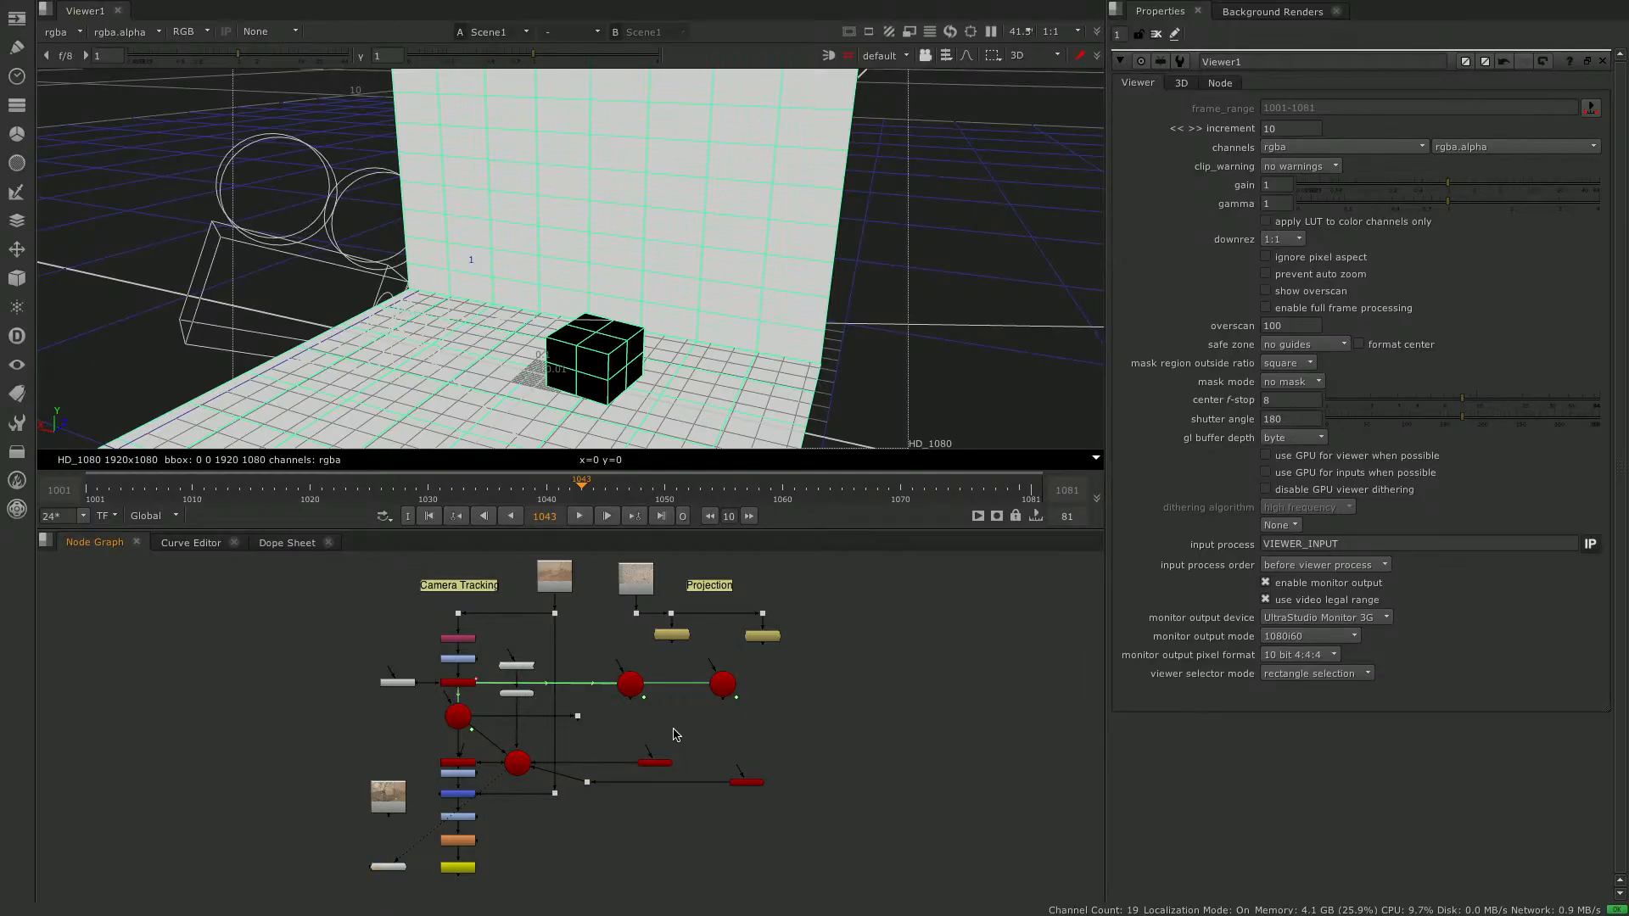
key("Tab")
type("project")
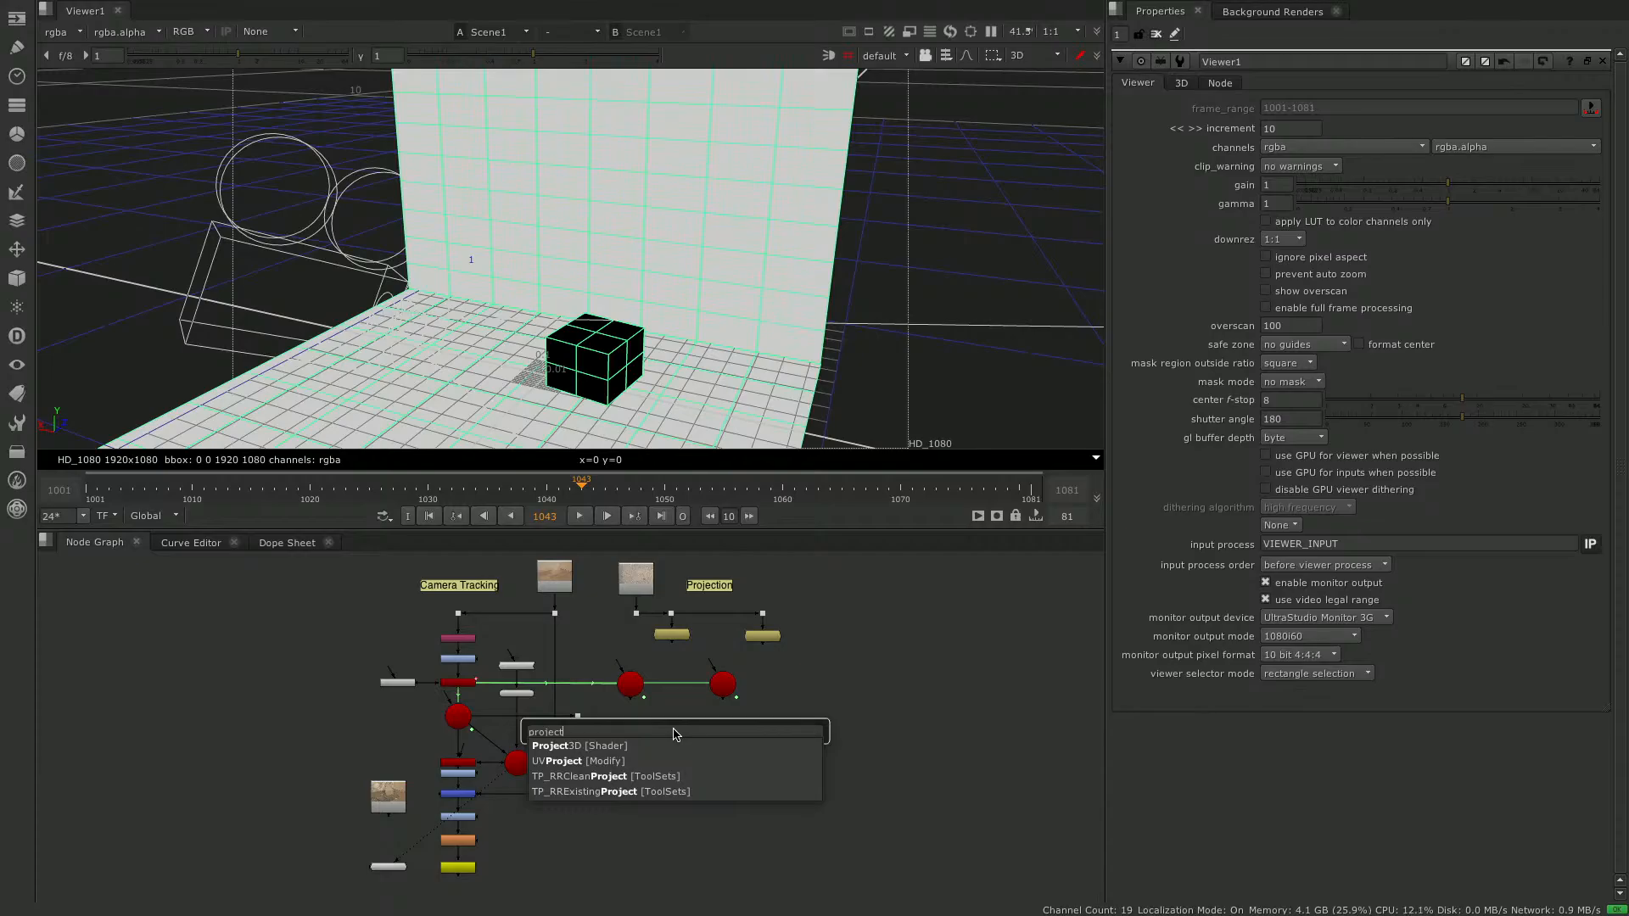
key("Return")
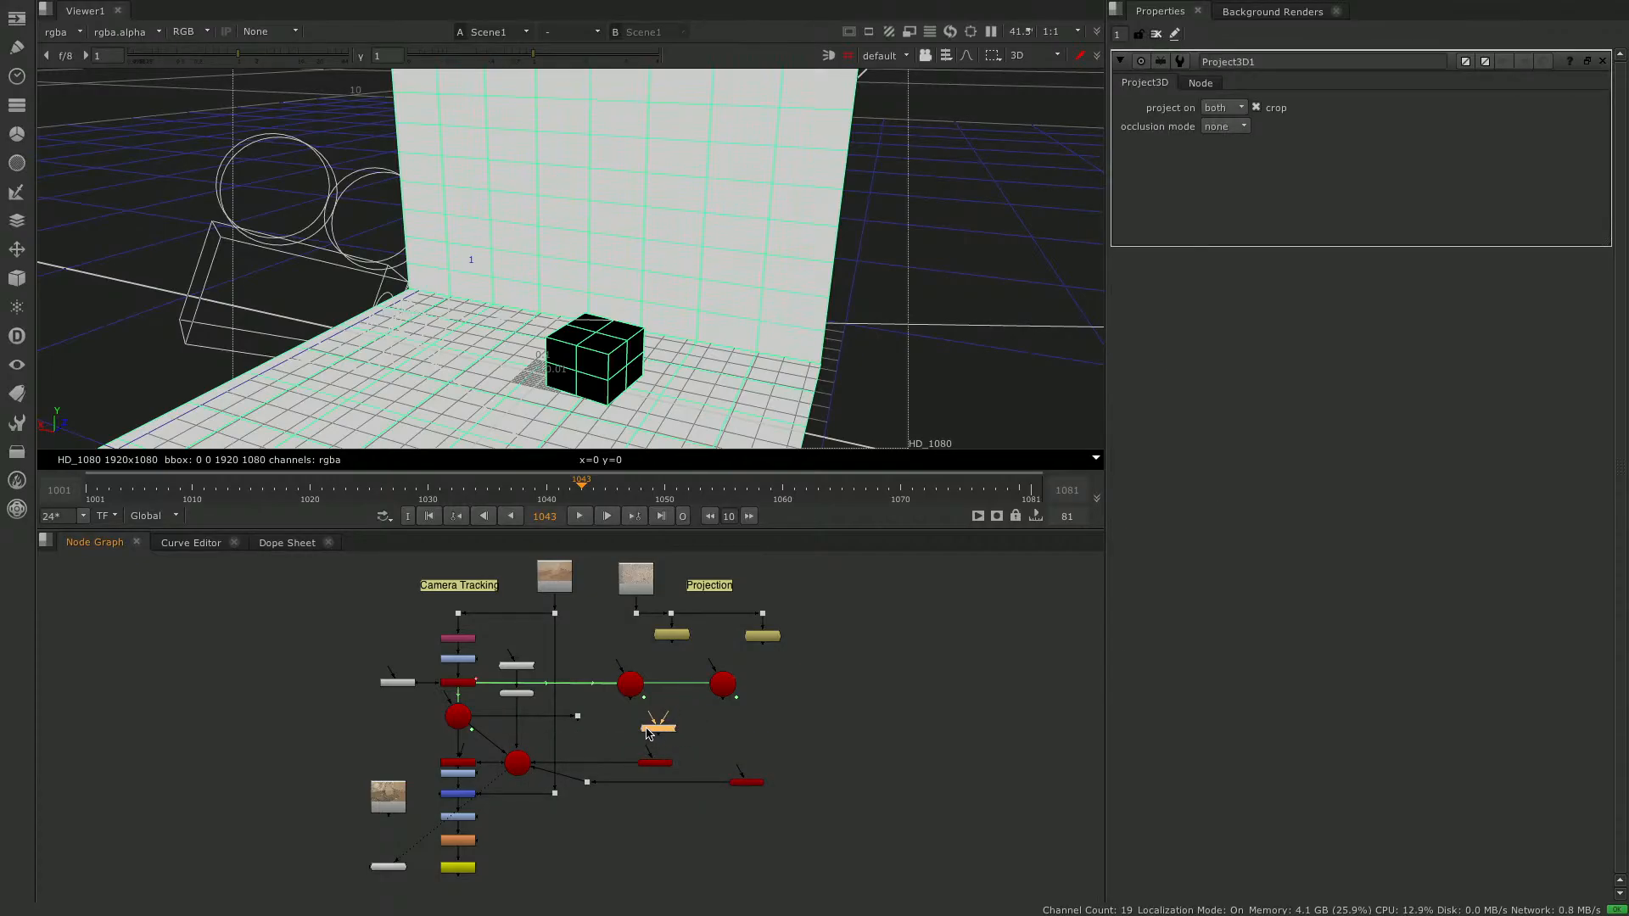
scroll(649, 734, "up", 5)
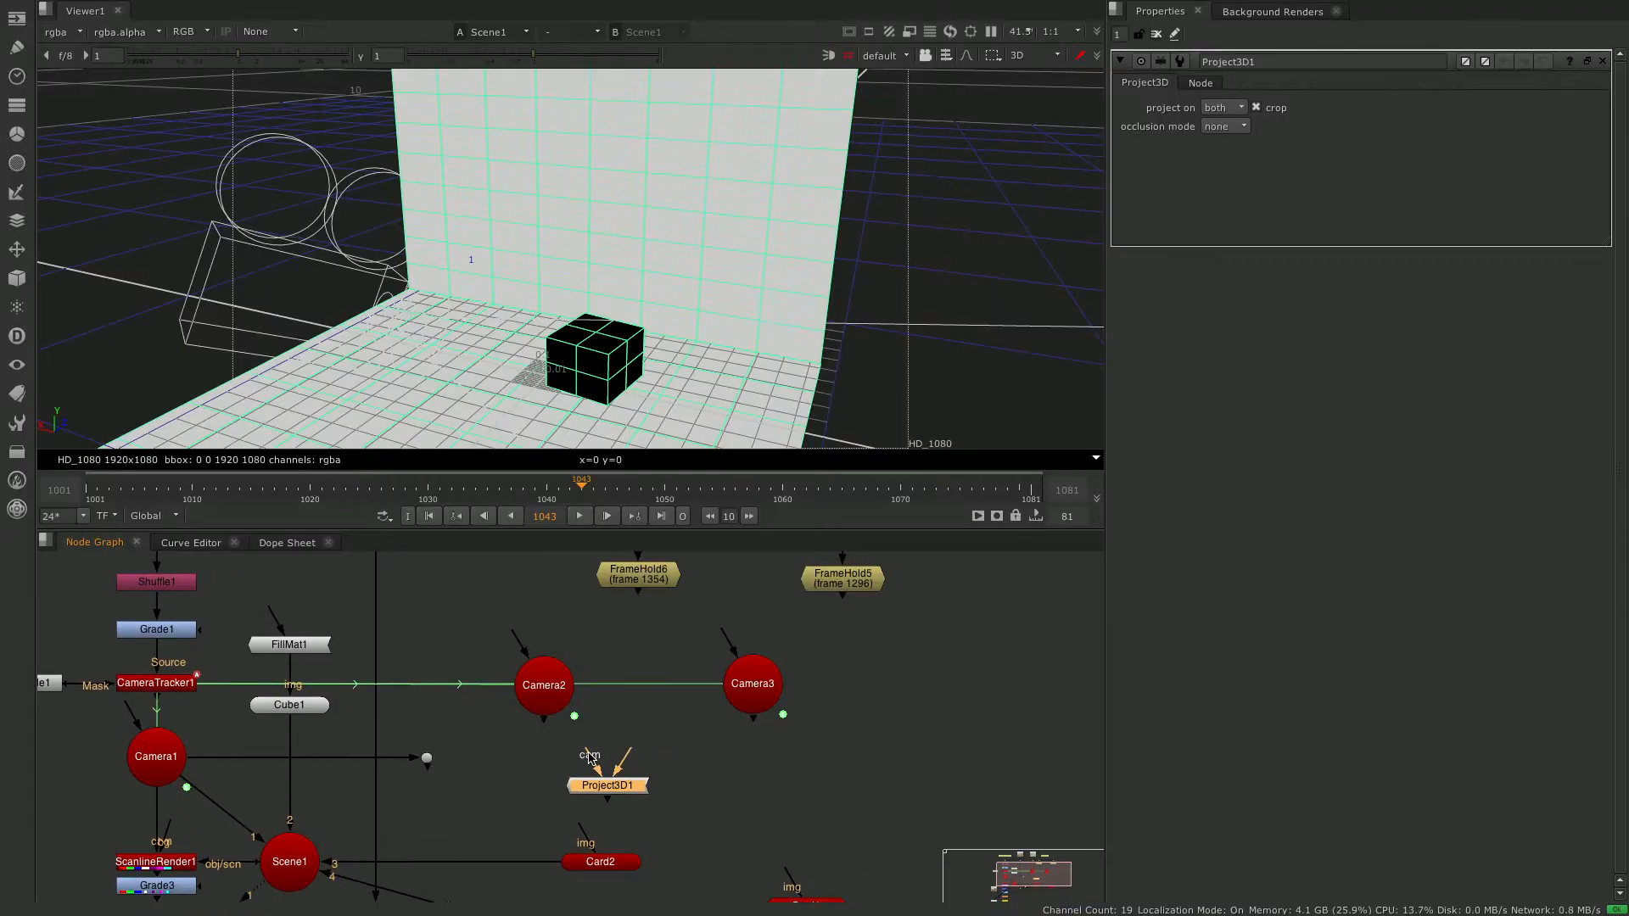
left_click_drag(591, 754, 547, 689)
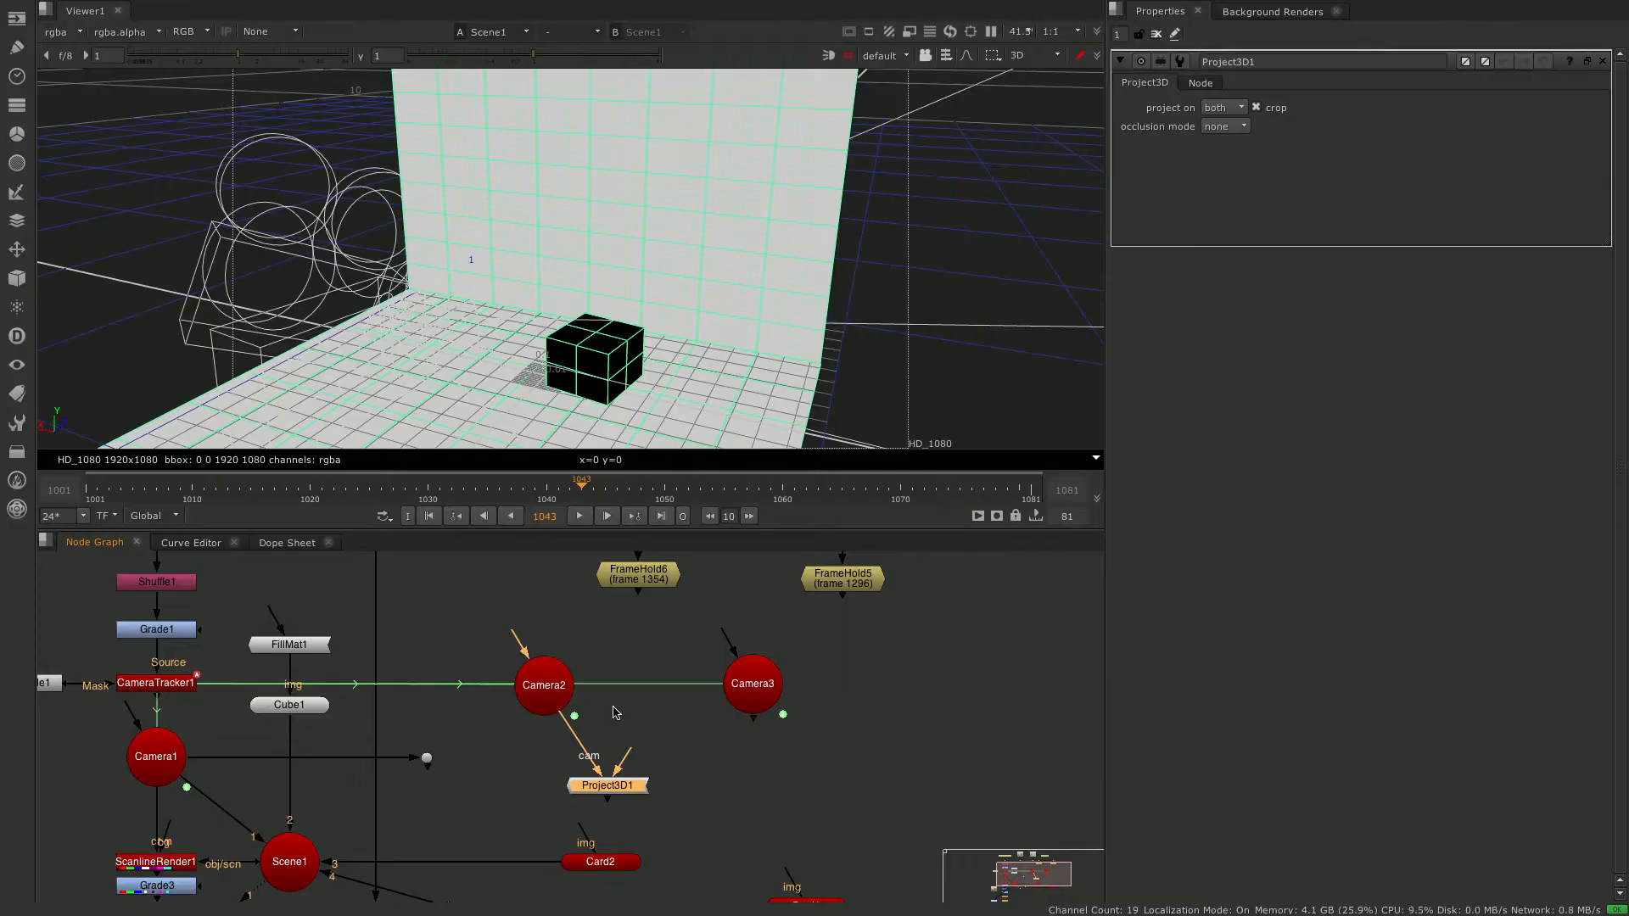
- Inspect the placement of Camera2 and Camera3 in the 3D scene, toggling Camera3 off and on
left_click_drag(857, 302, 303, 297, "ctrl")
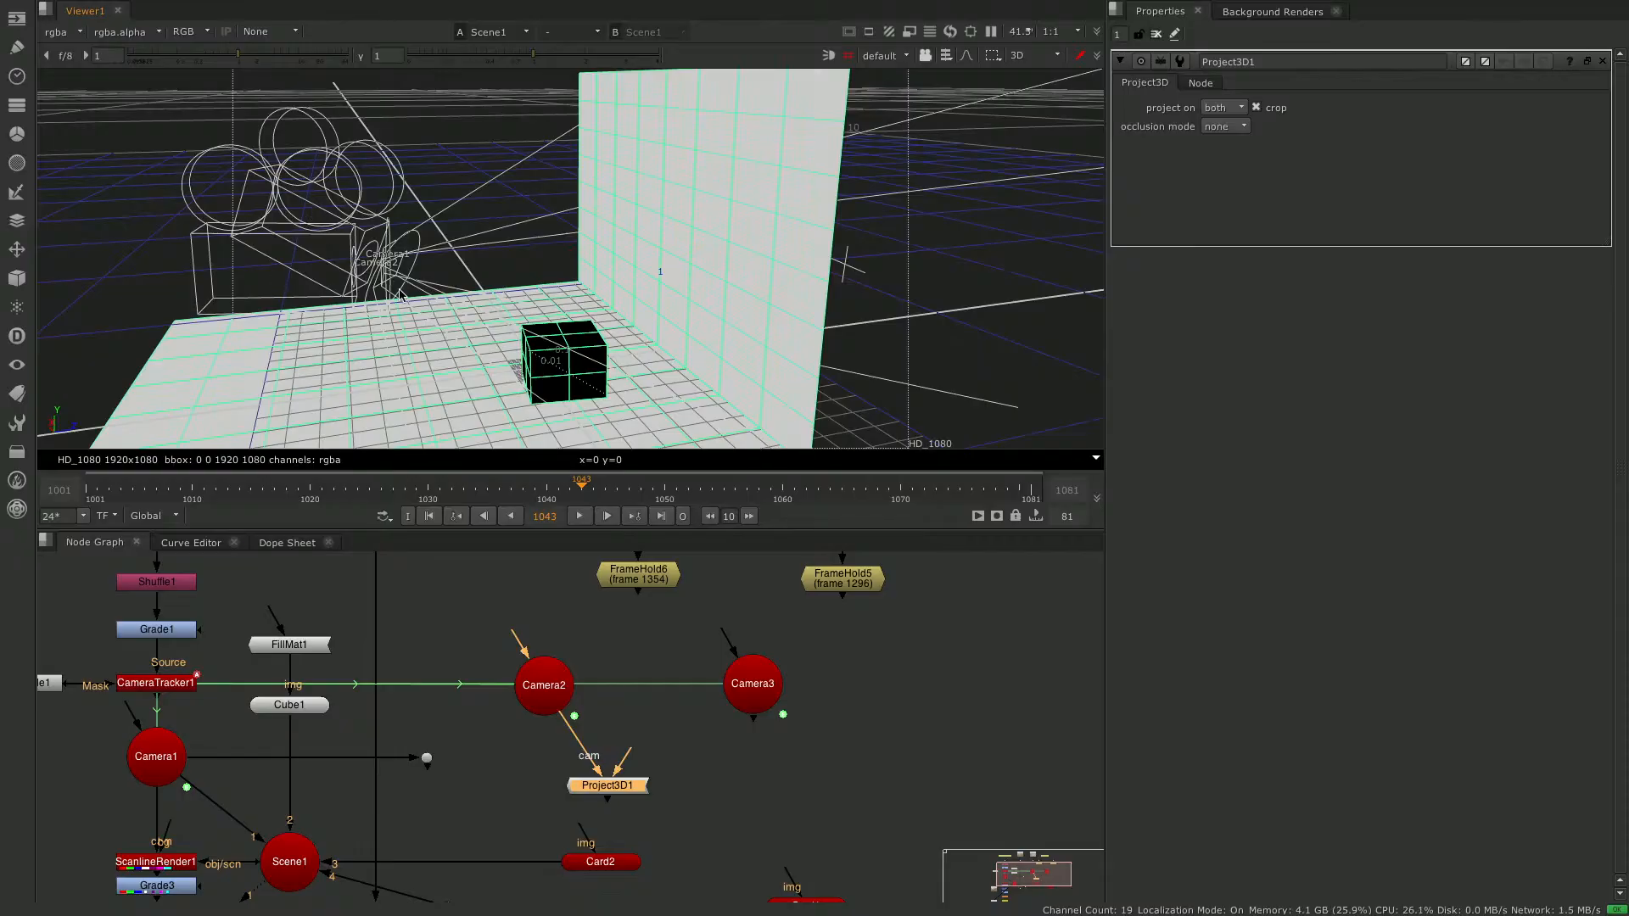
left_click_drag(628, 292, 633, 305, "ctrl")
left_click(760, 689)
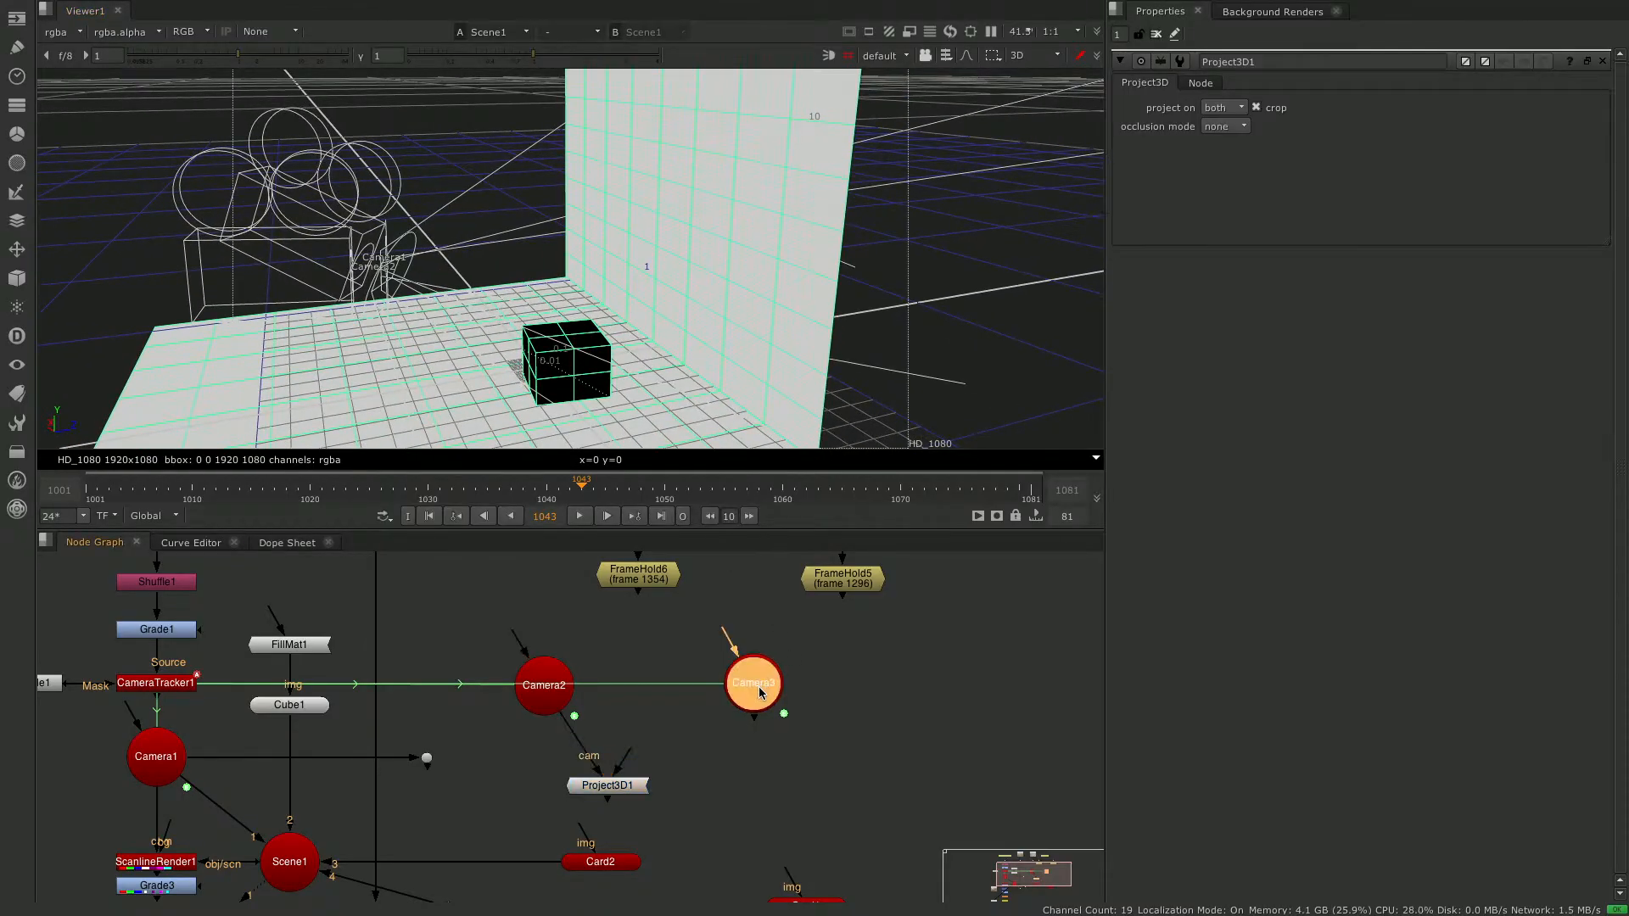
key("d")
key("d")
left_click(558, 680)
left_click_drag(589, 383, 624, 339, "ctrl")
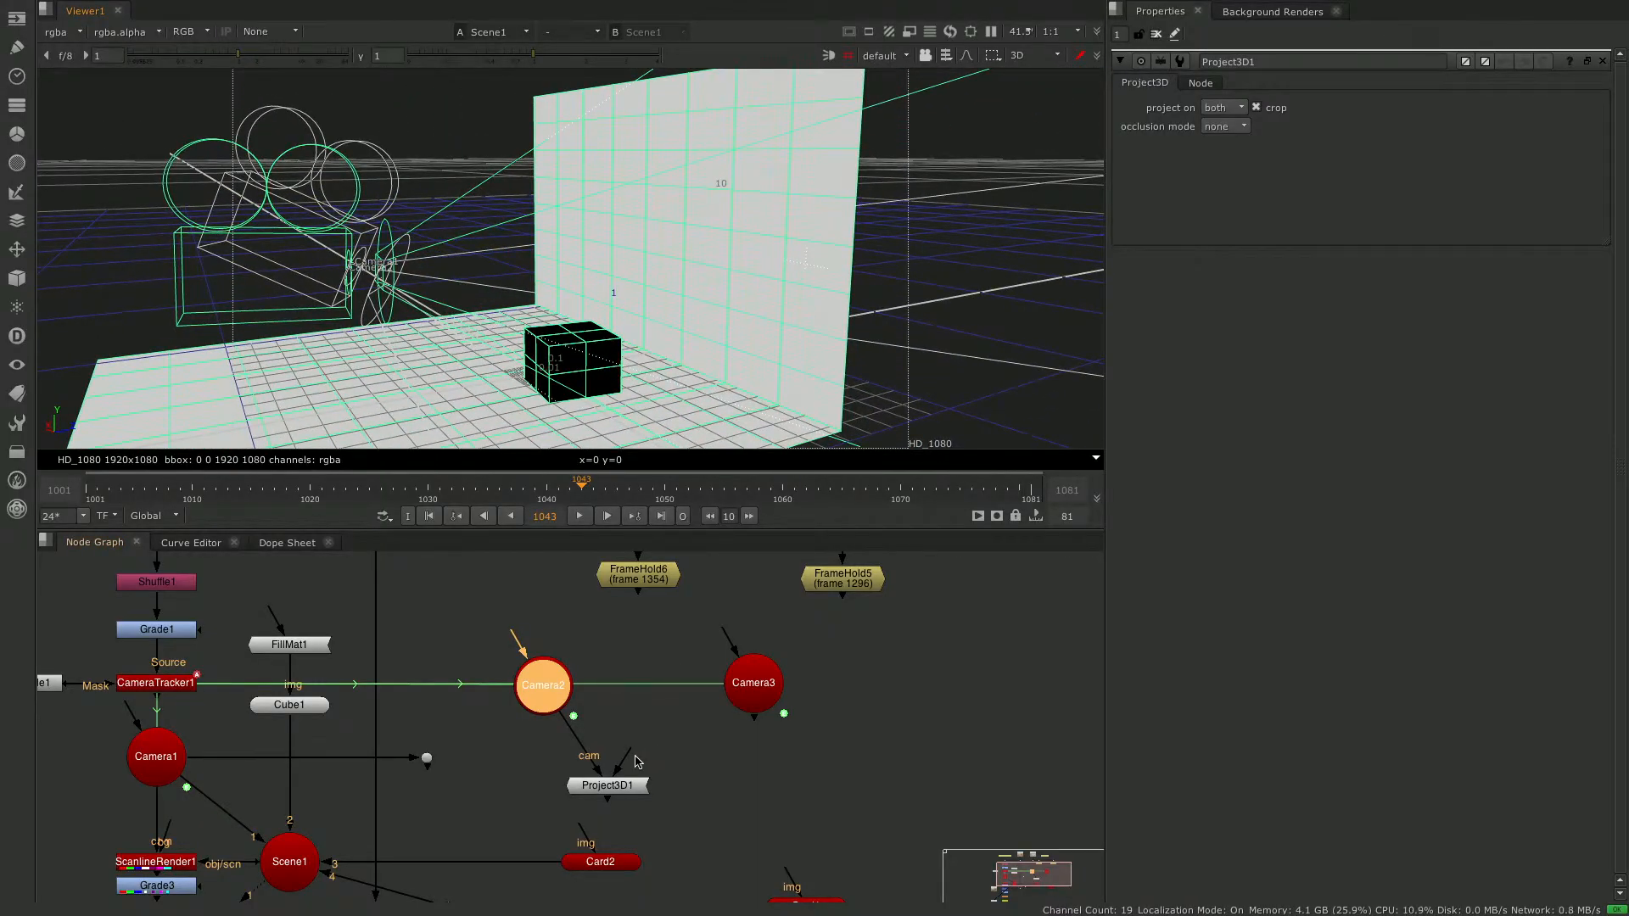
- Connect Project3D1's image input to FrameHold6 and Card2's img input to Project3D1
left_click_drag(629, 757, 651, 584)
left_click(616, 786)
left_click_drag(583, 829, 617, 790)
left_click(670, 791)
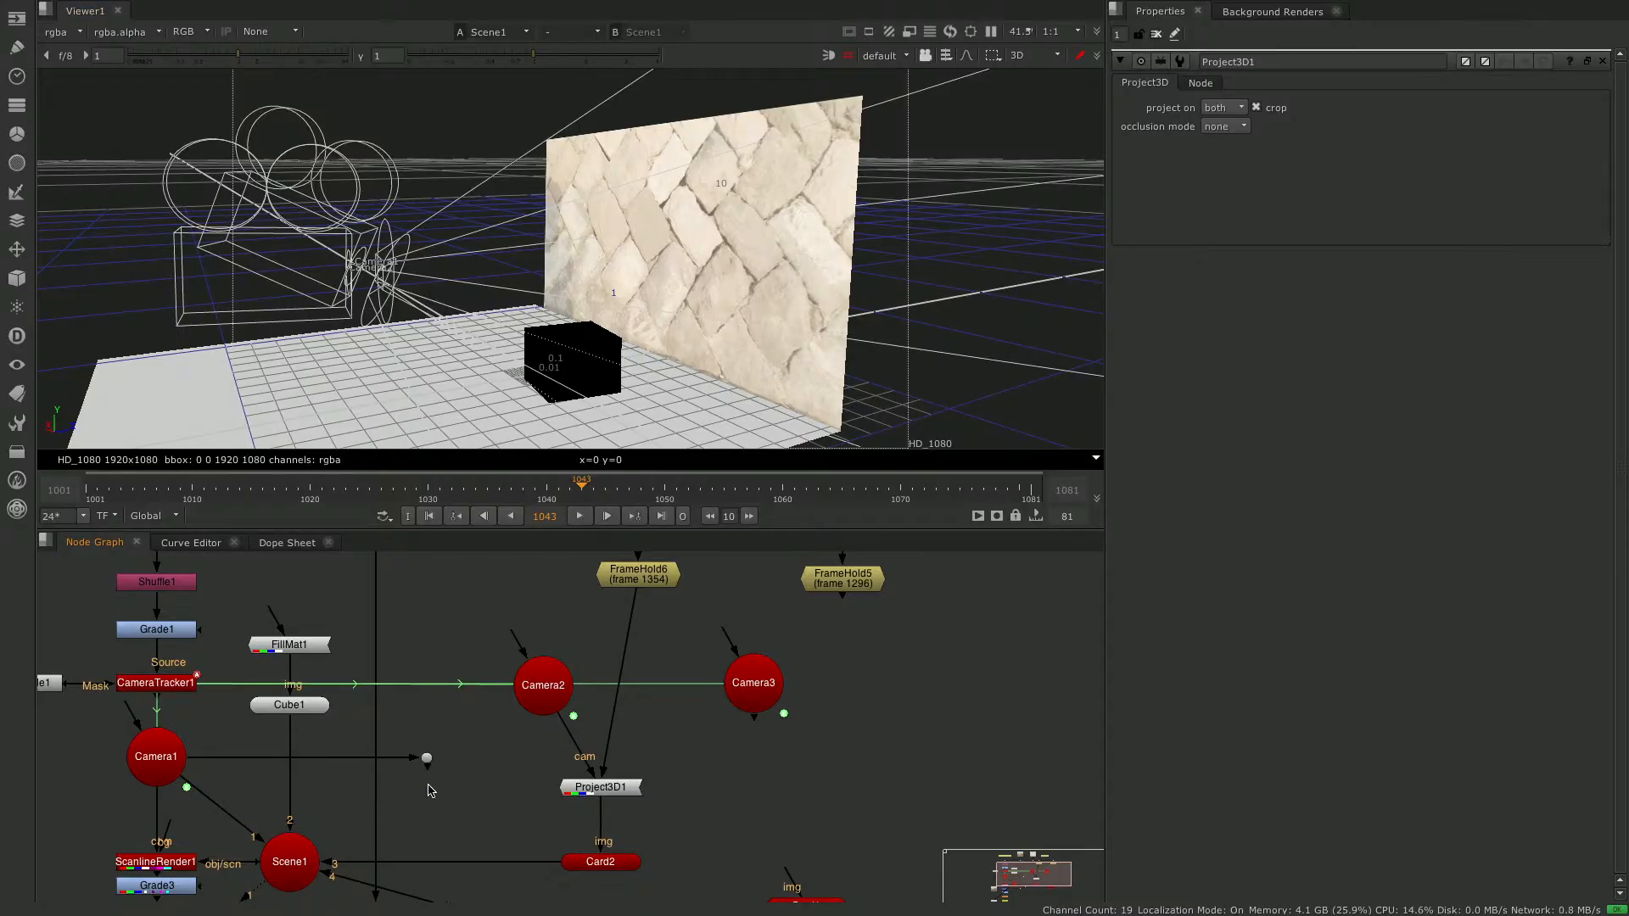
- Delete the unused dot node branching off Camera1
key("f")
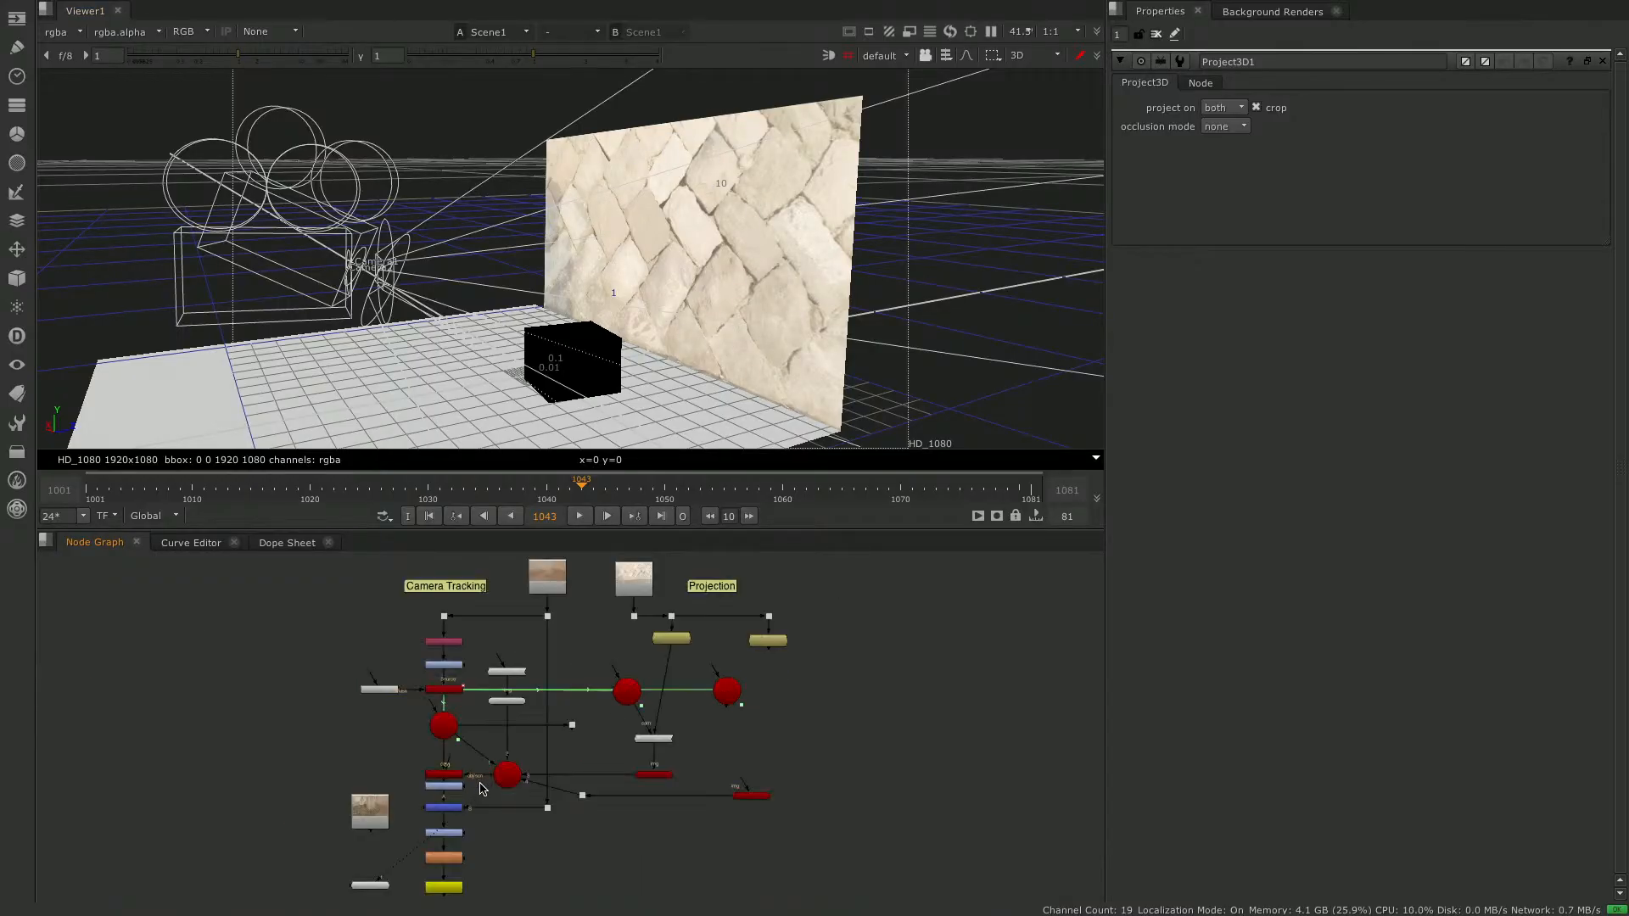
left_click_drag(563, 719, 566, 710)
key("Delete")
- Check the wall projection in the Merge1 composite and in the Scene1 3D view
left_click(444, 808)
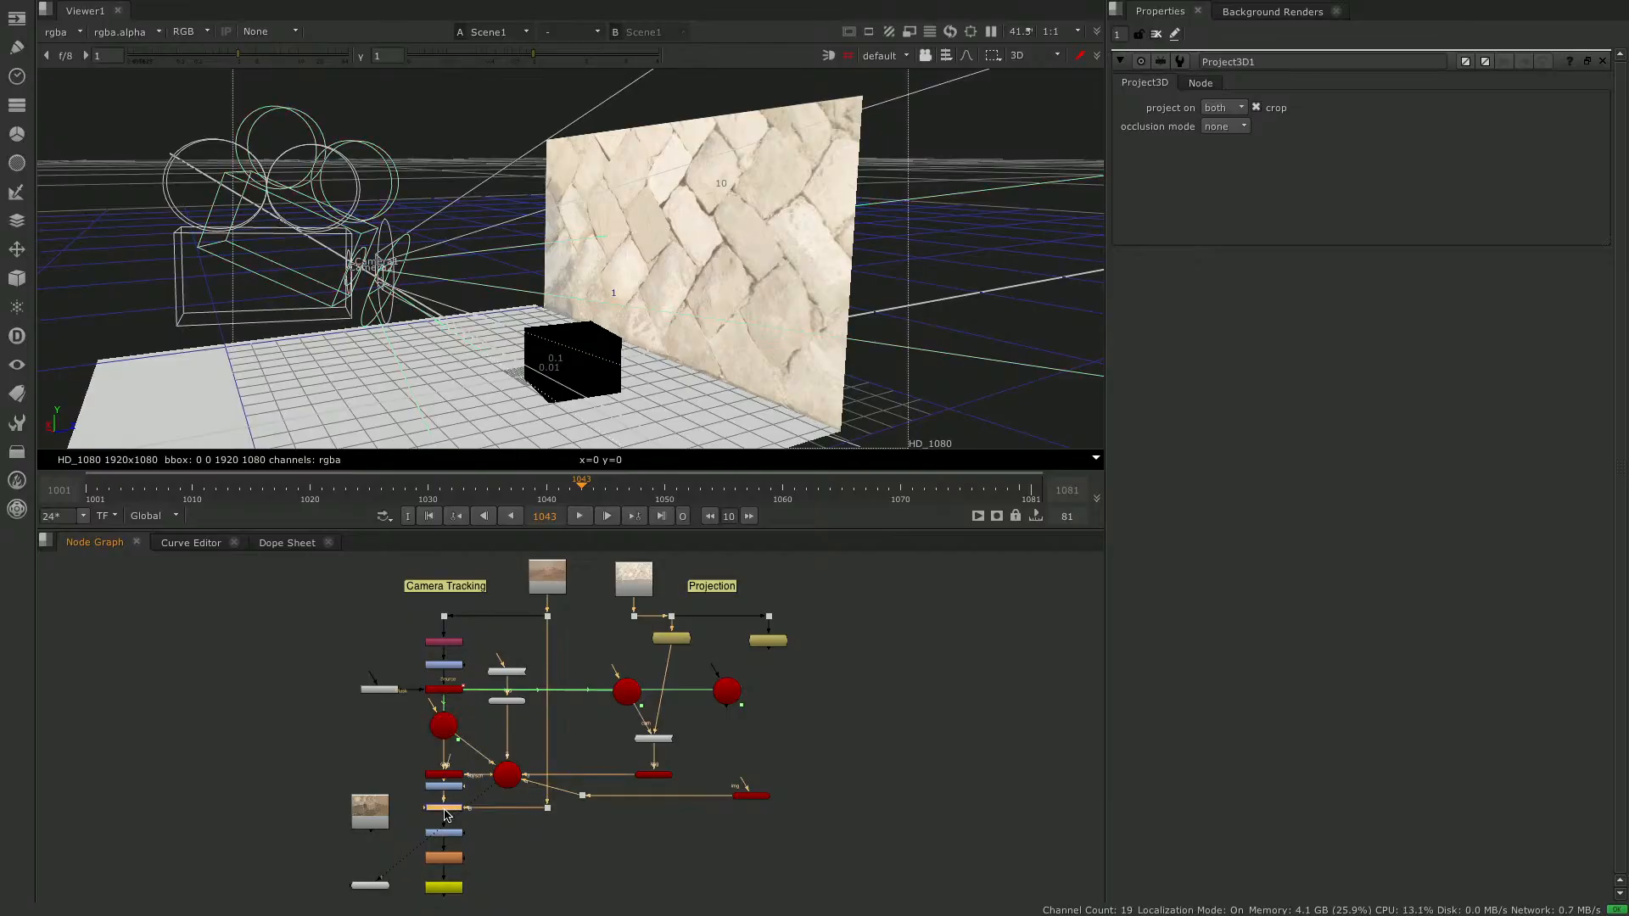
key("1")
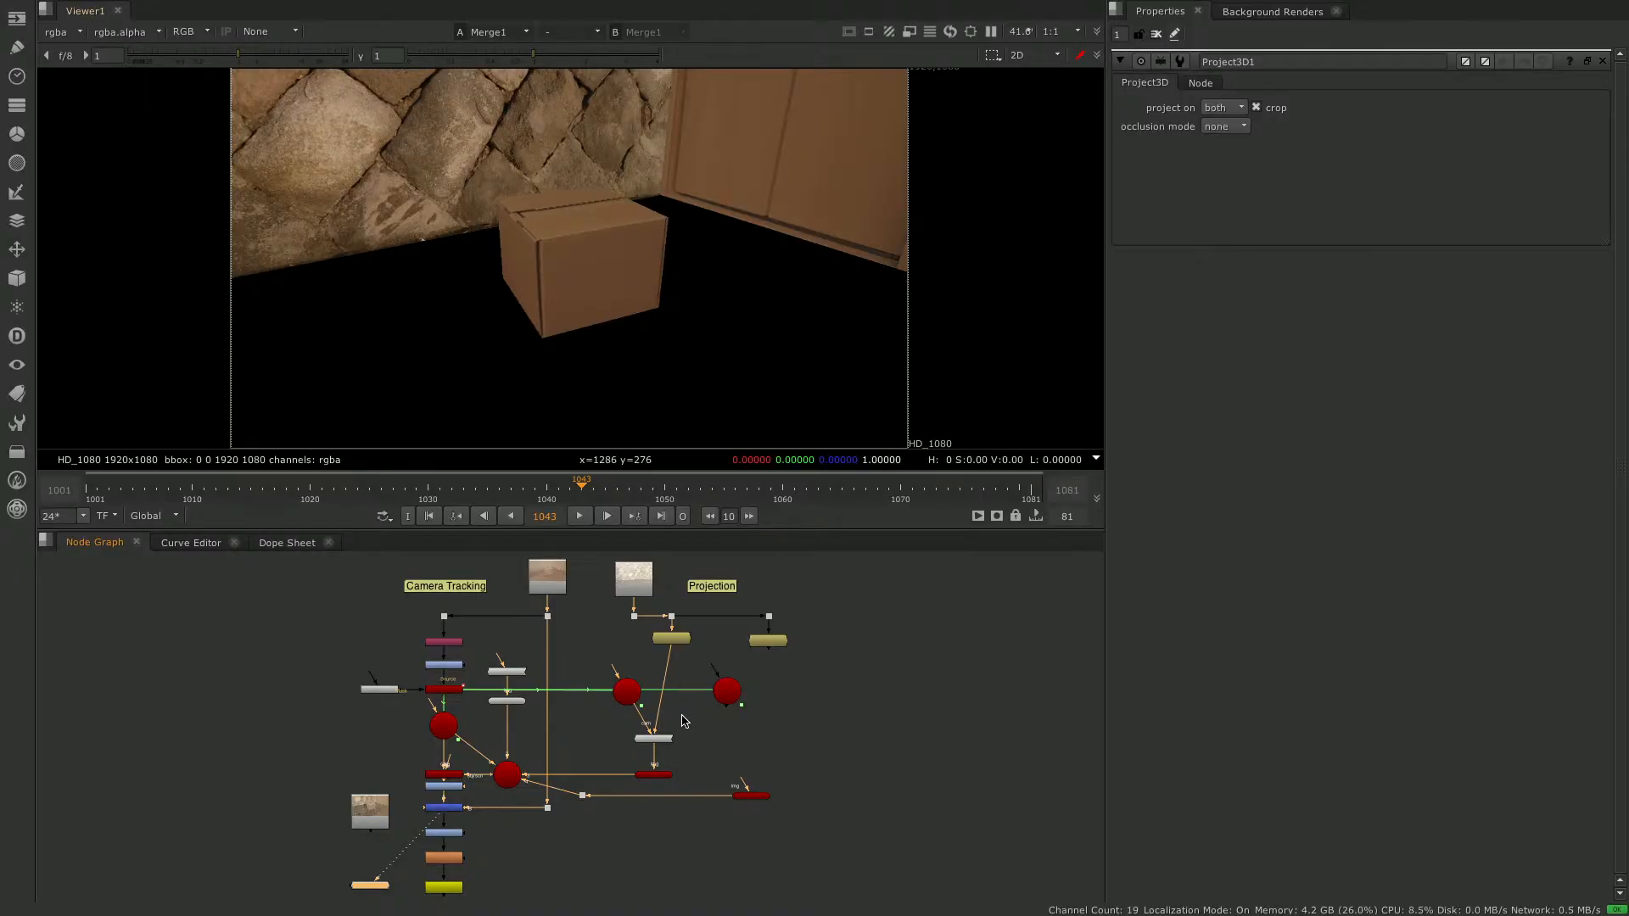
left_click(507, 775)
key("1")
- Add a second Project3D node above the floor card and connect its cam input to Camera3
left_click(781, 738)
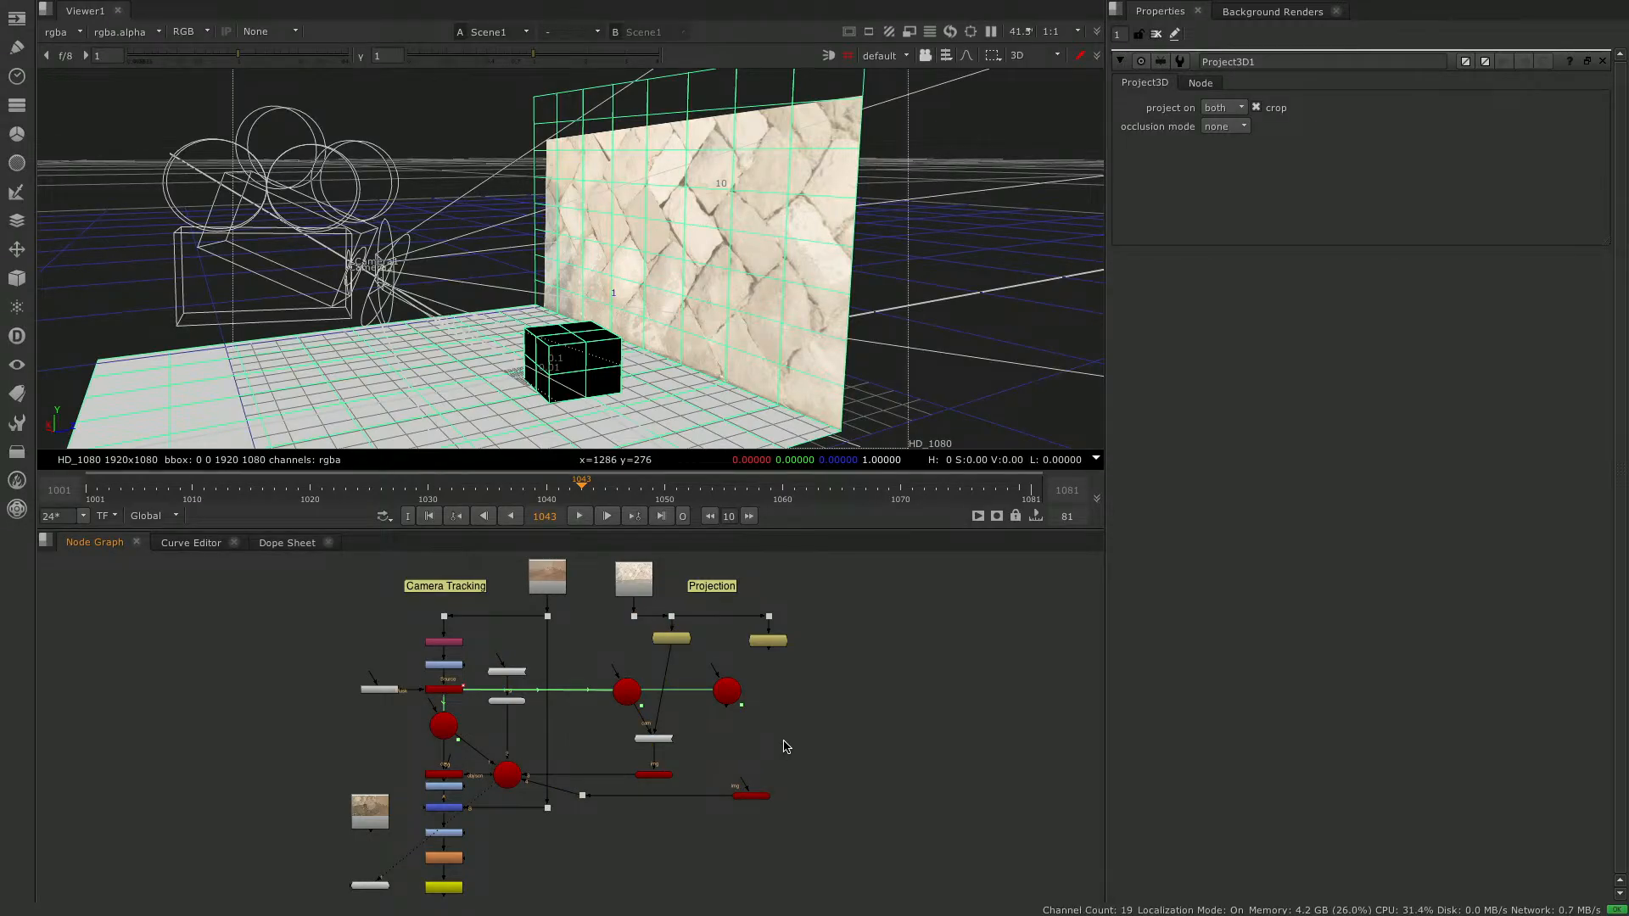
key("Tab")
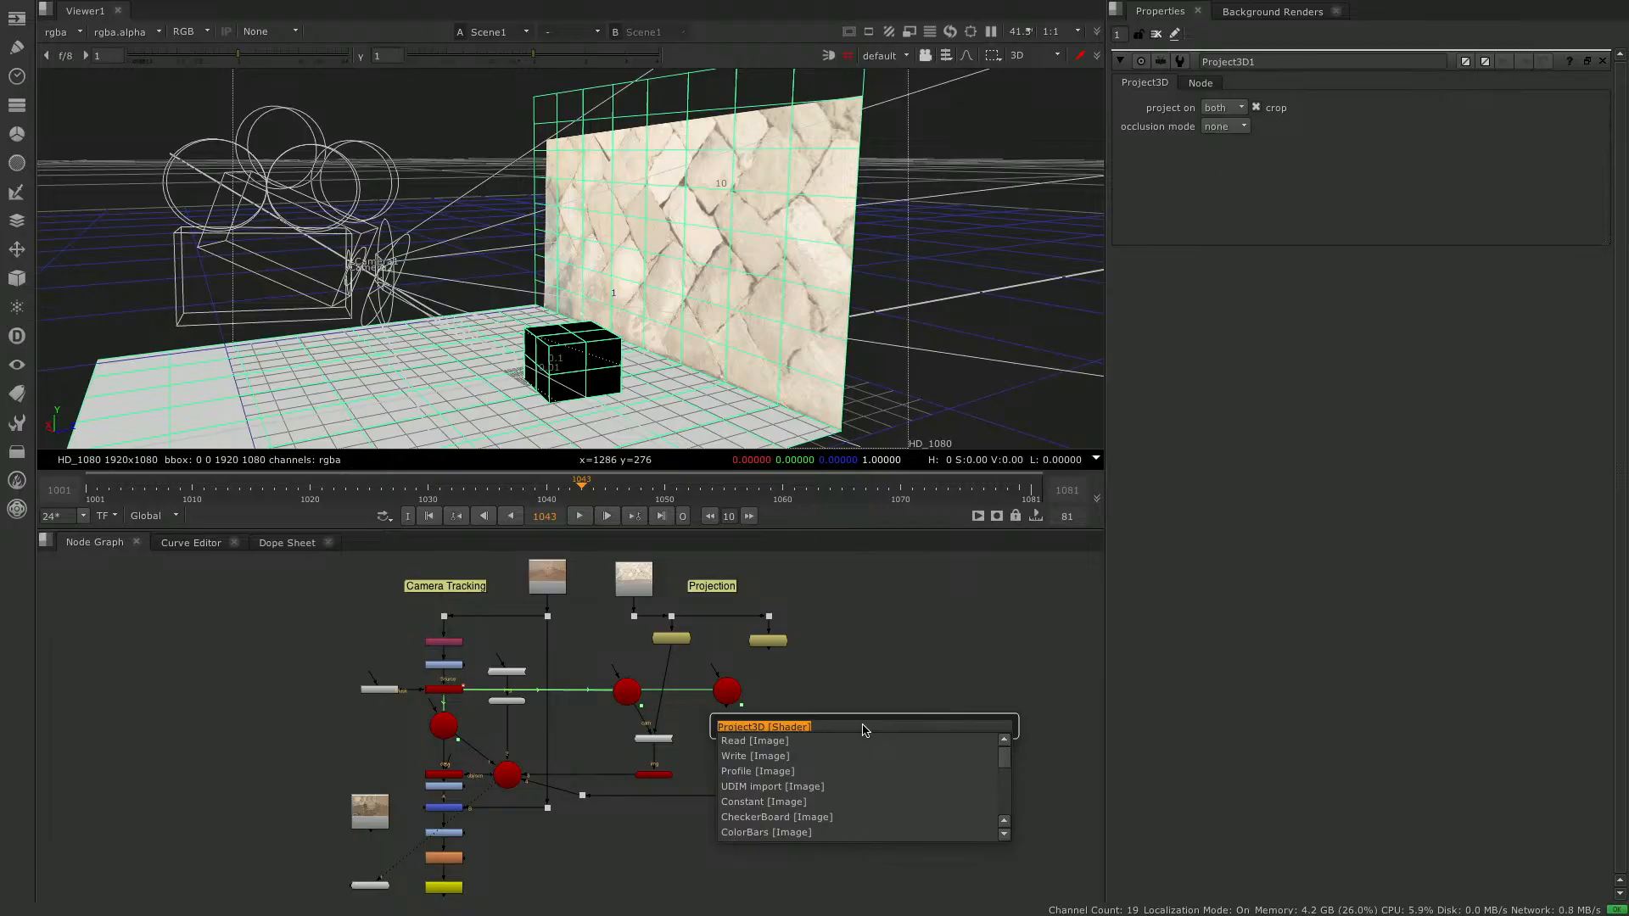
key("Return")
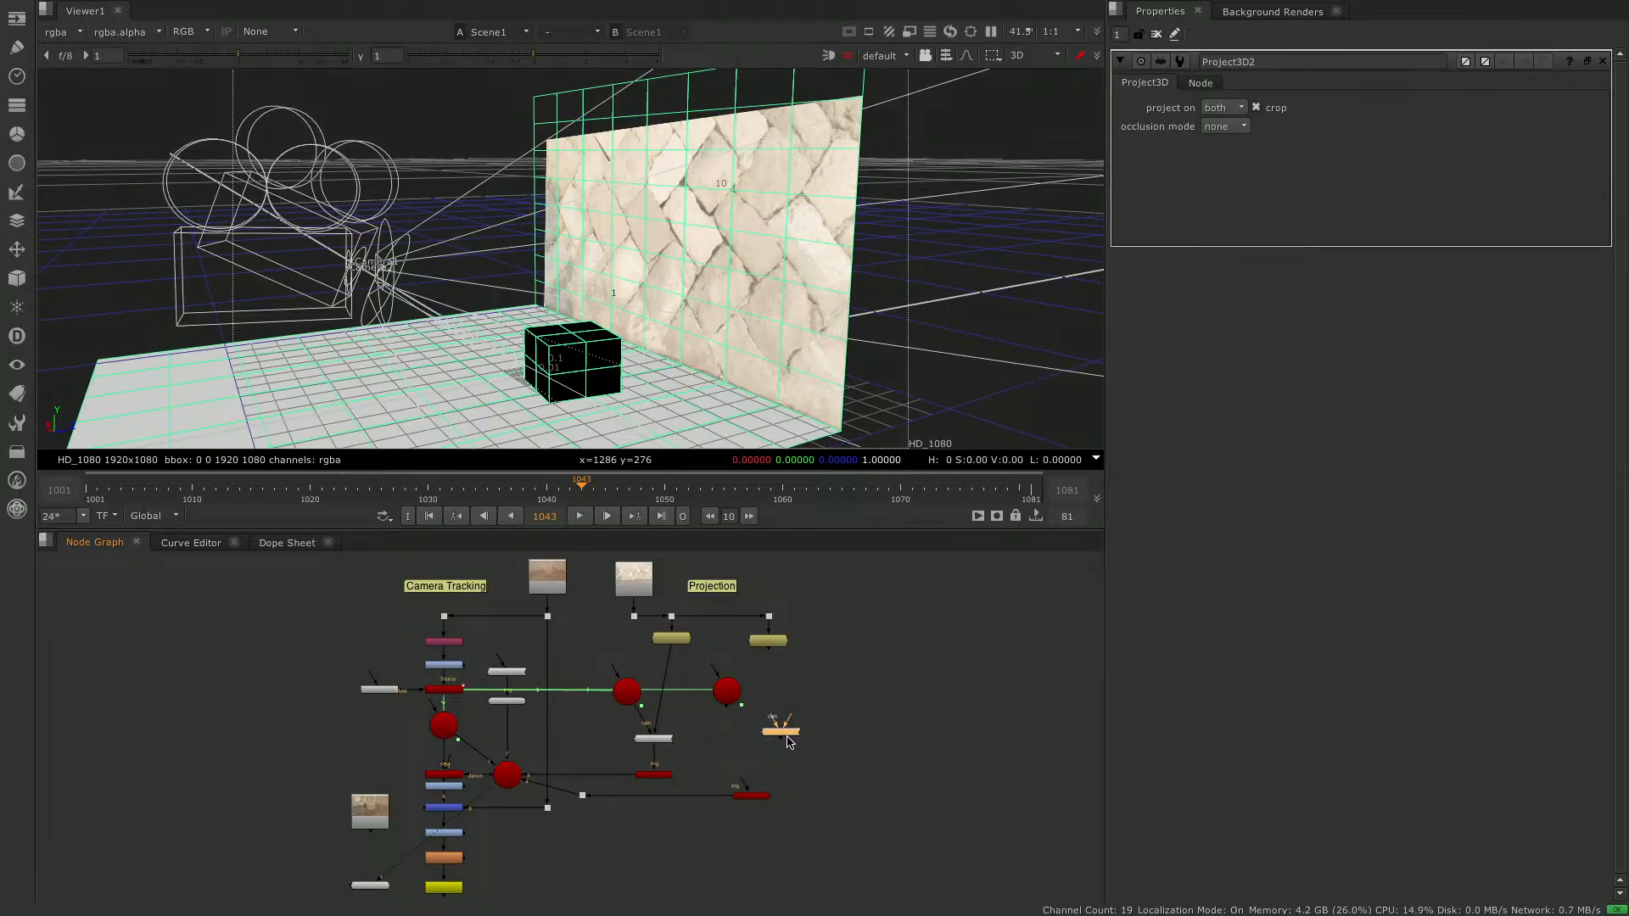
left_click_drag(771, 745, 775, 750)
left_click(735, 697)
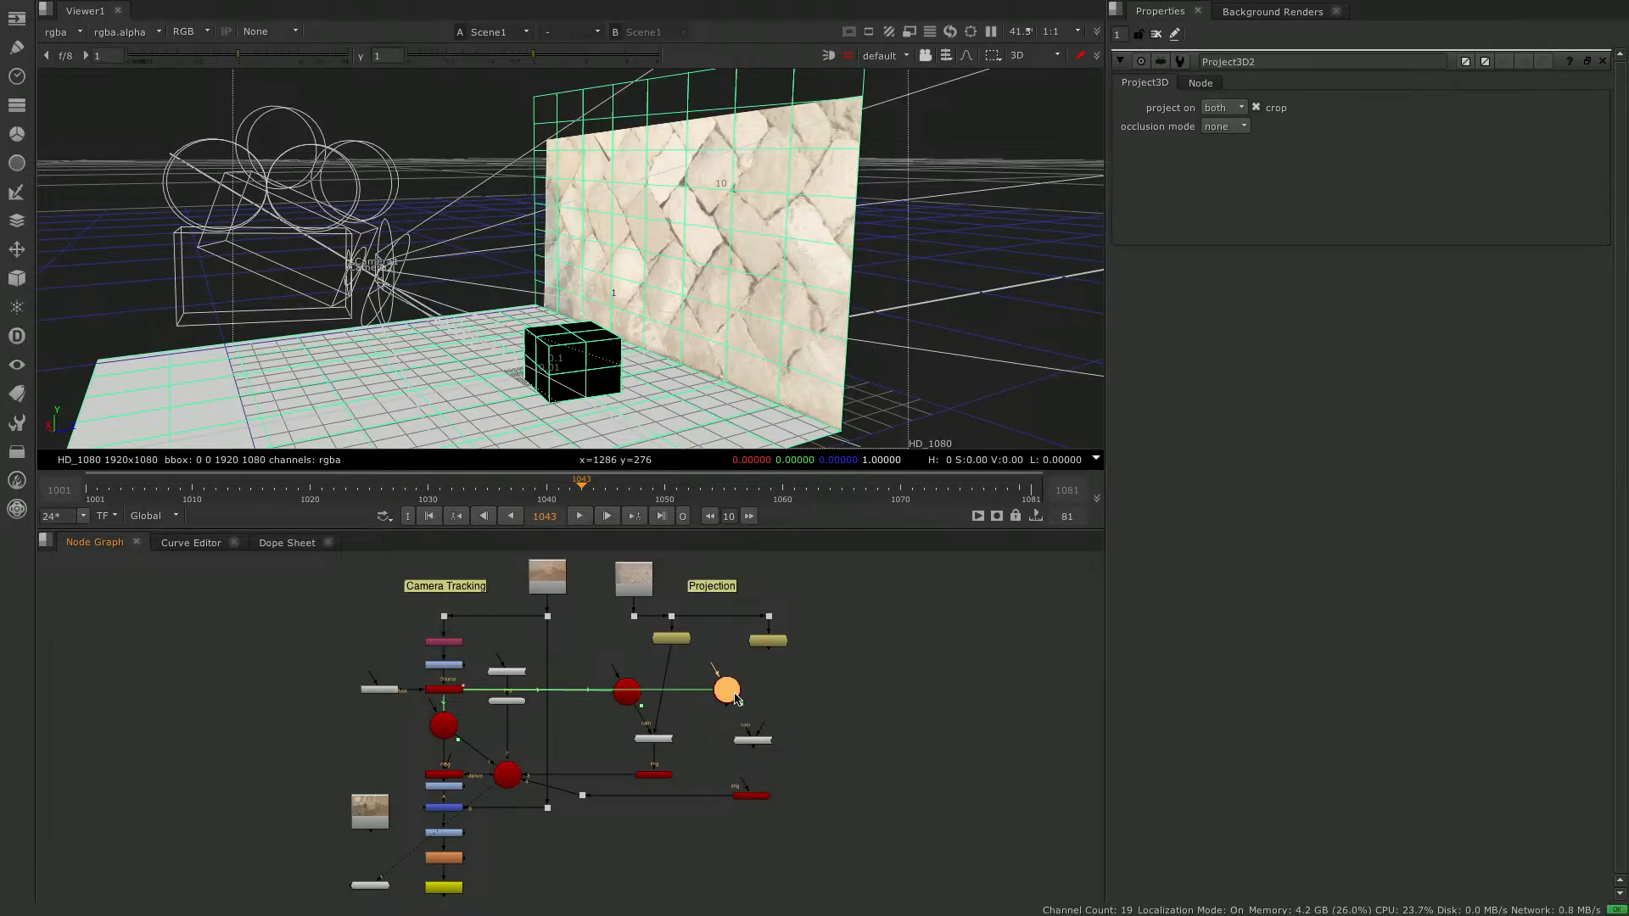
double_click(735, 696)
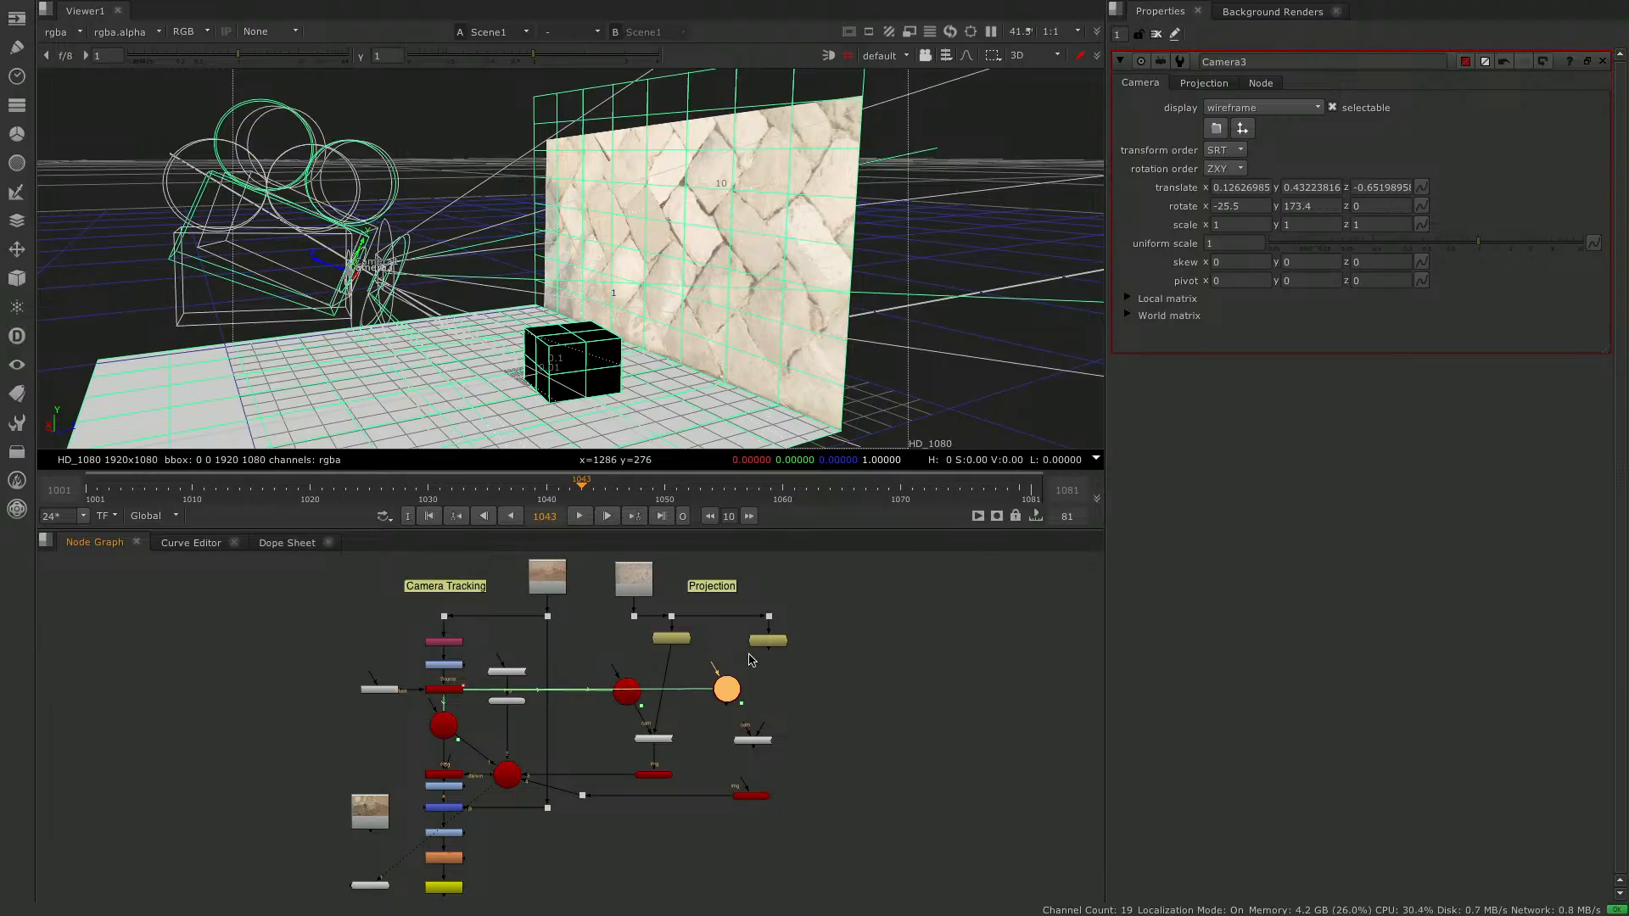
left_click_drag(782, 366, 560, 356, "ctrl")
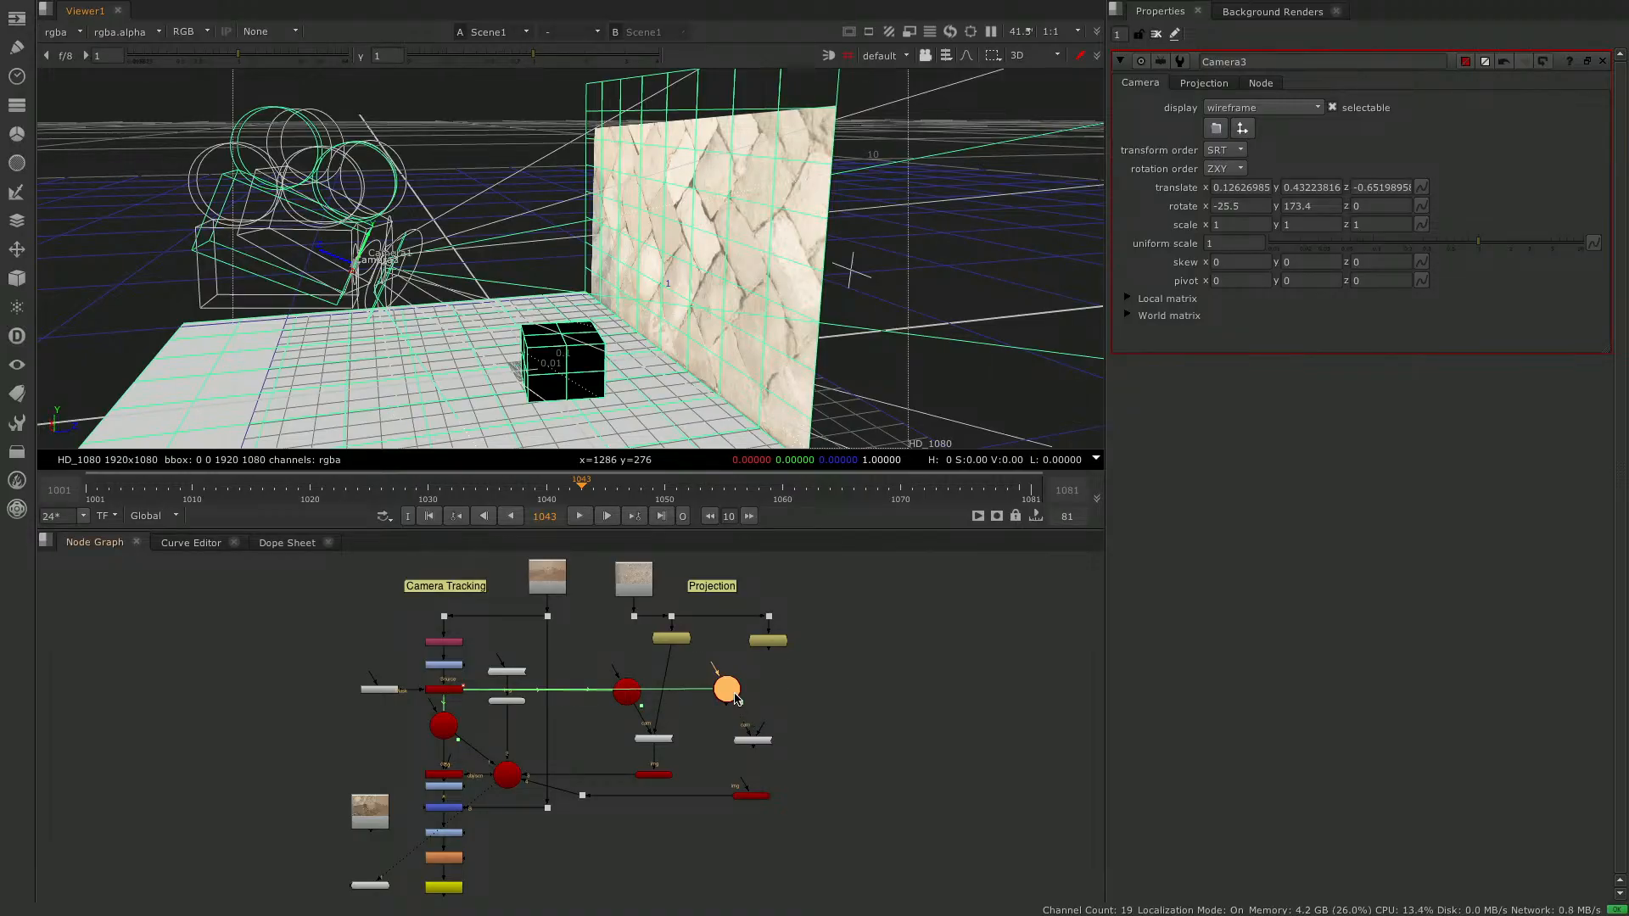
left_click_drag(747, 723, 727, 690)
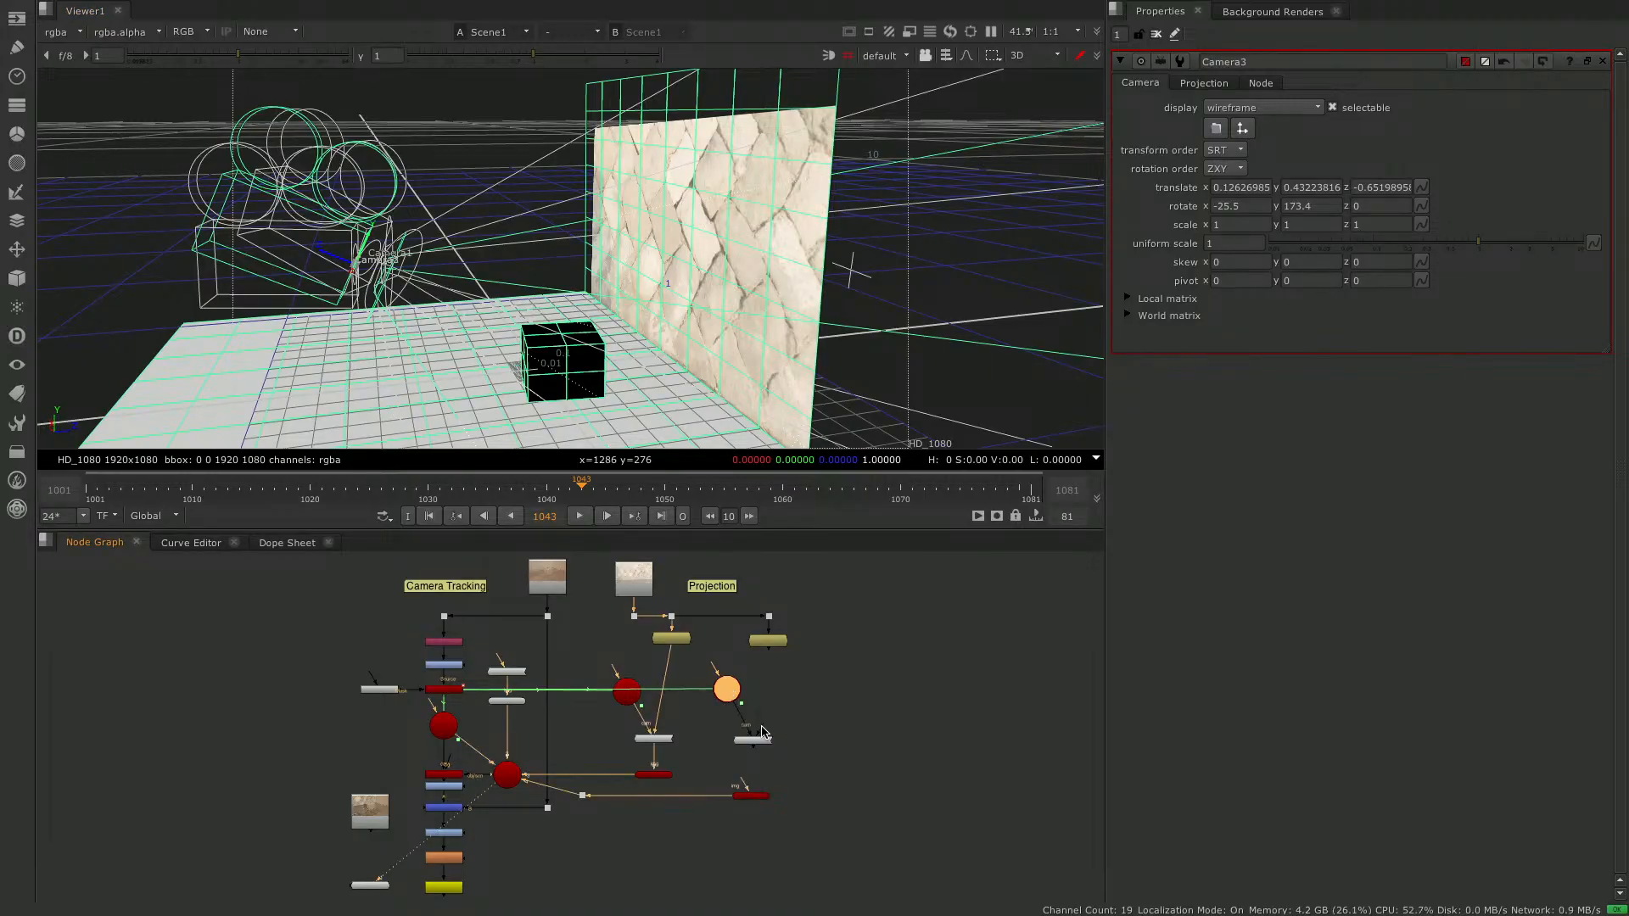
- Connect Project3D2's image input to FrameHold5 and the floor card's img input to Project3D2
left_click(770, 641)
key("1")
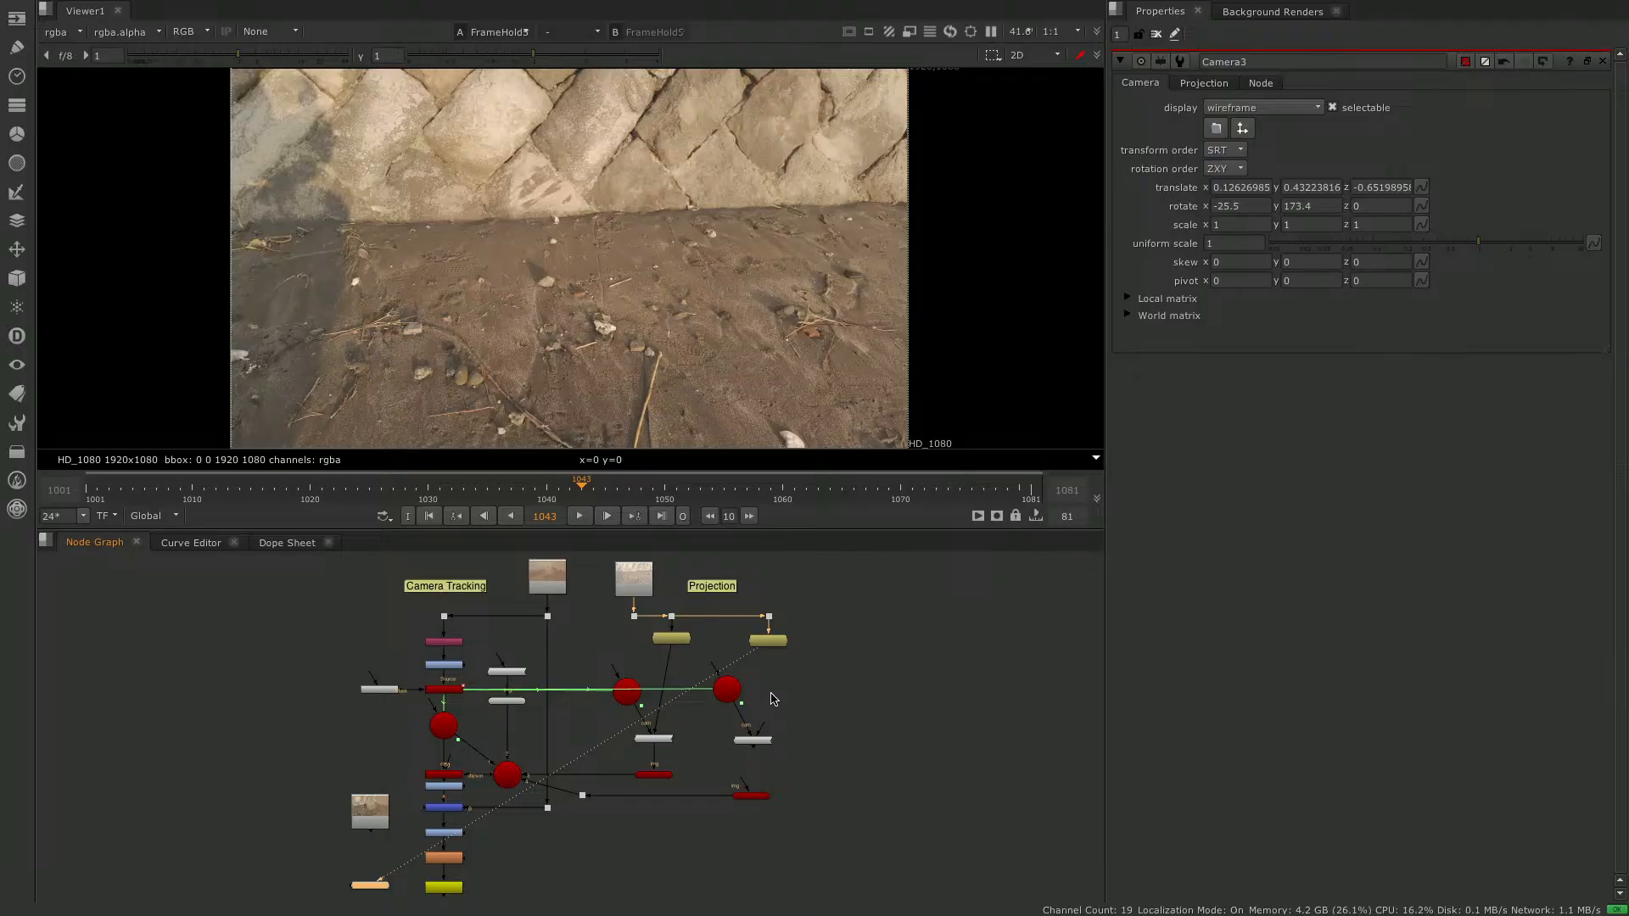
left_click_drag(767, 732, 768, 641)
left_click_drag(745, 783, 752, 741)
- Check the projected wall and floor around the cube in Scene1 and in the Merge1 composite
left_click(508, 776)
key("1")
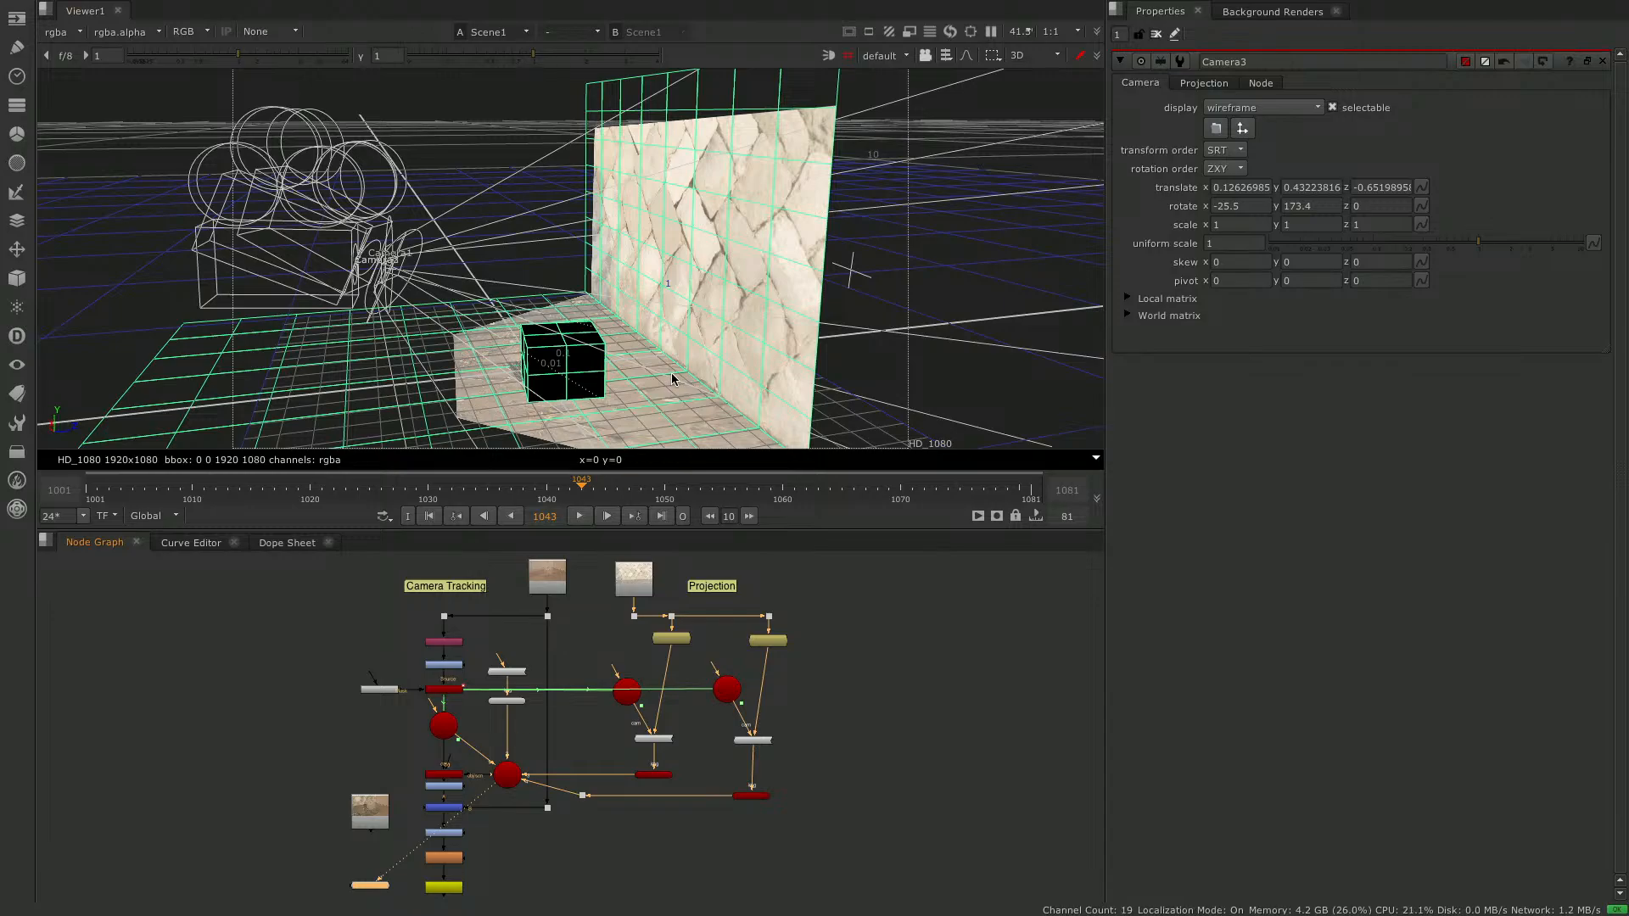
left_click_drag(695, 310, 768, 369, "ctrl")
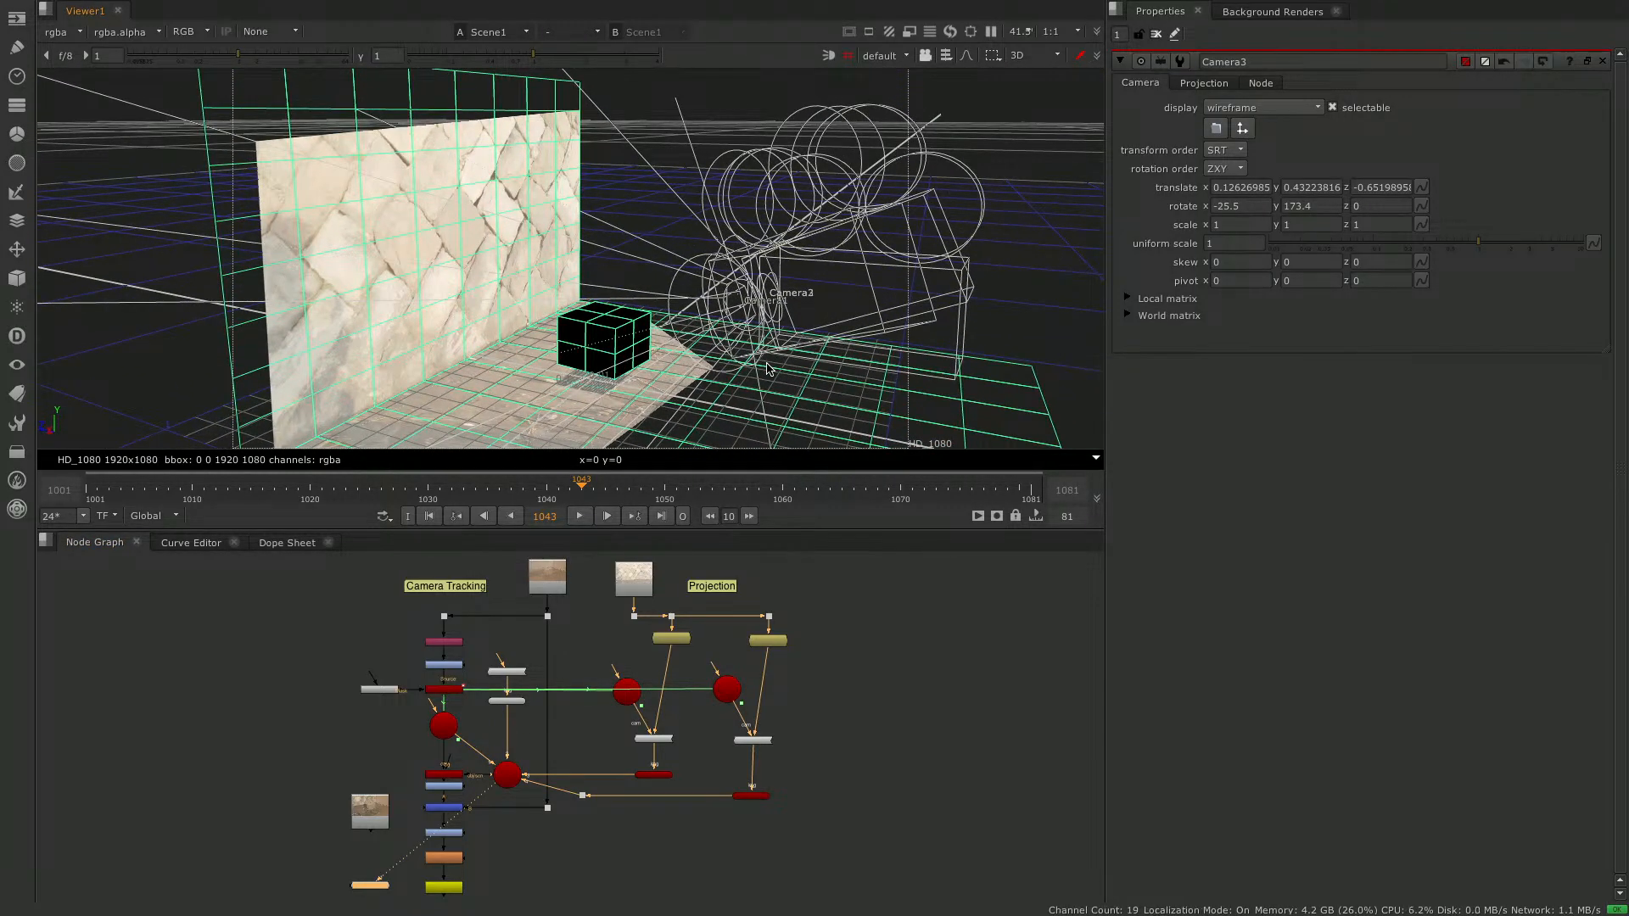
left_click(444, 806)
key("1")
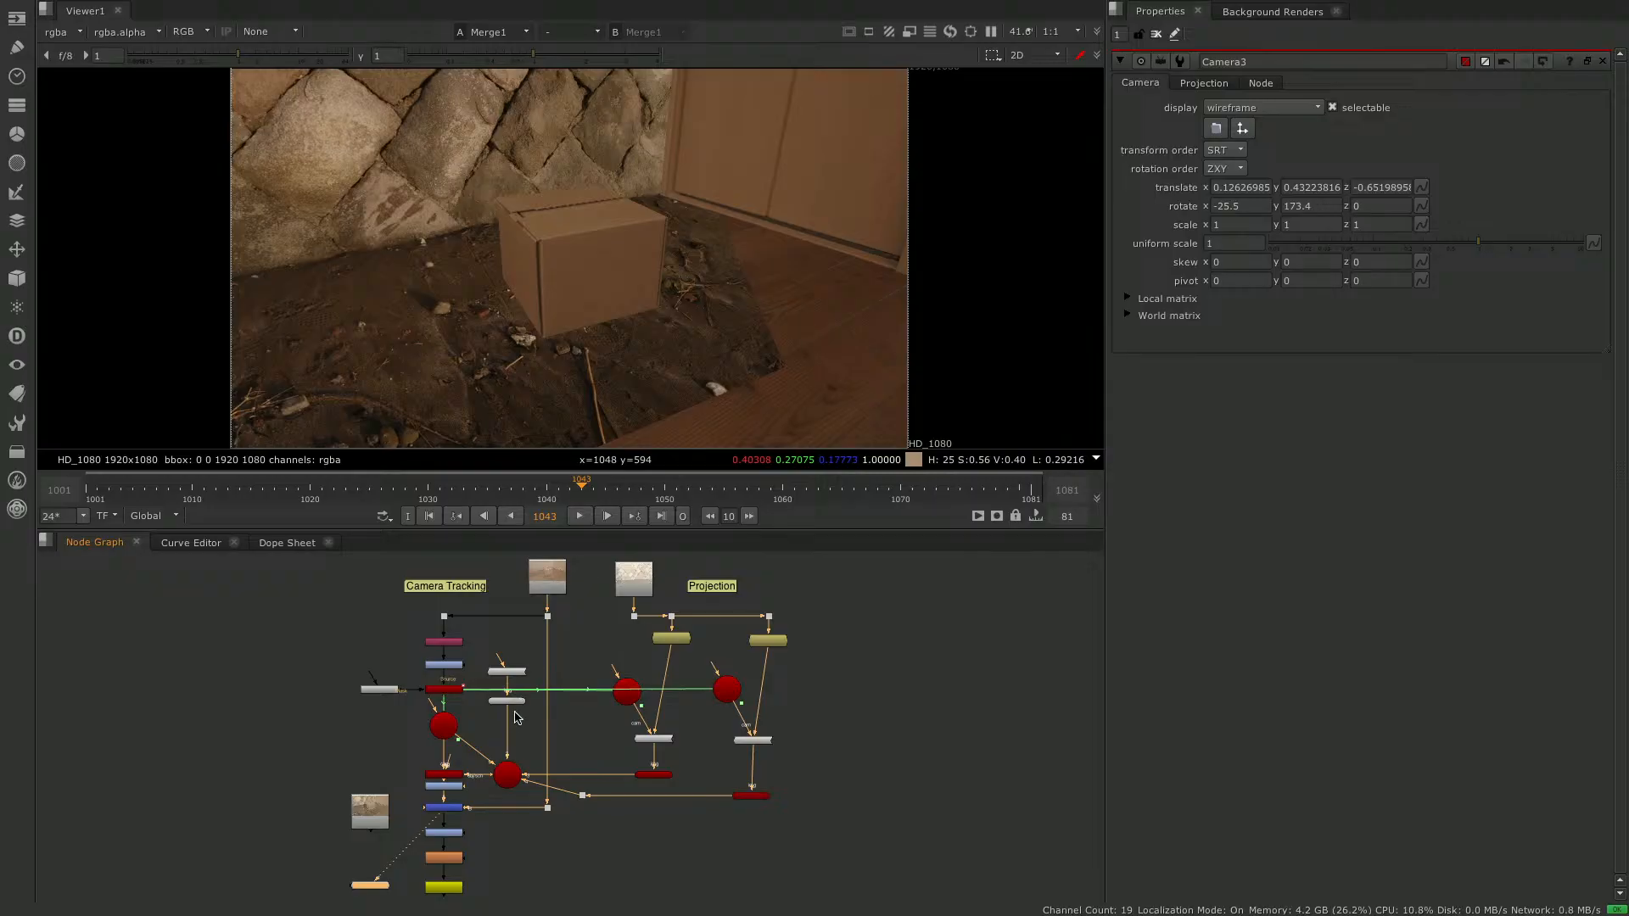
- Return to the Scene1 view and delete the FillMat1 node feeding Cube1
left_click(509, 776)
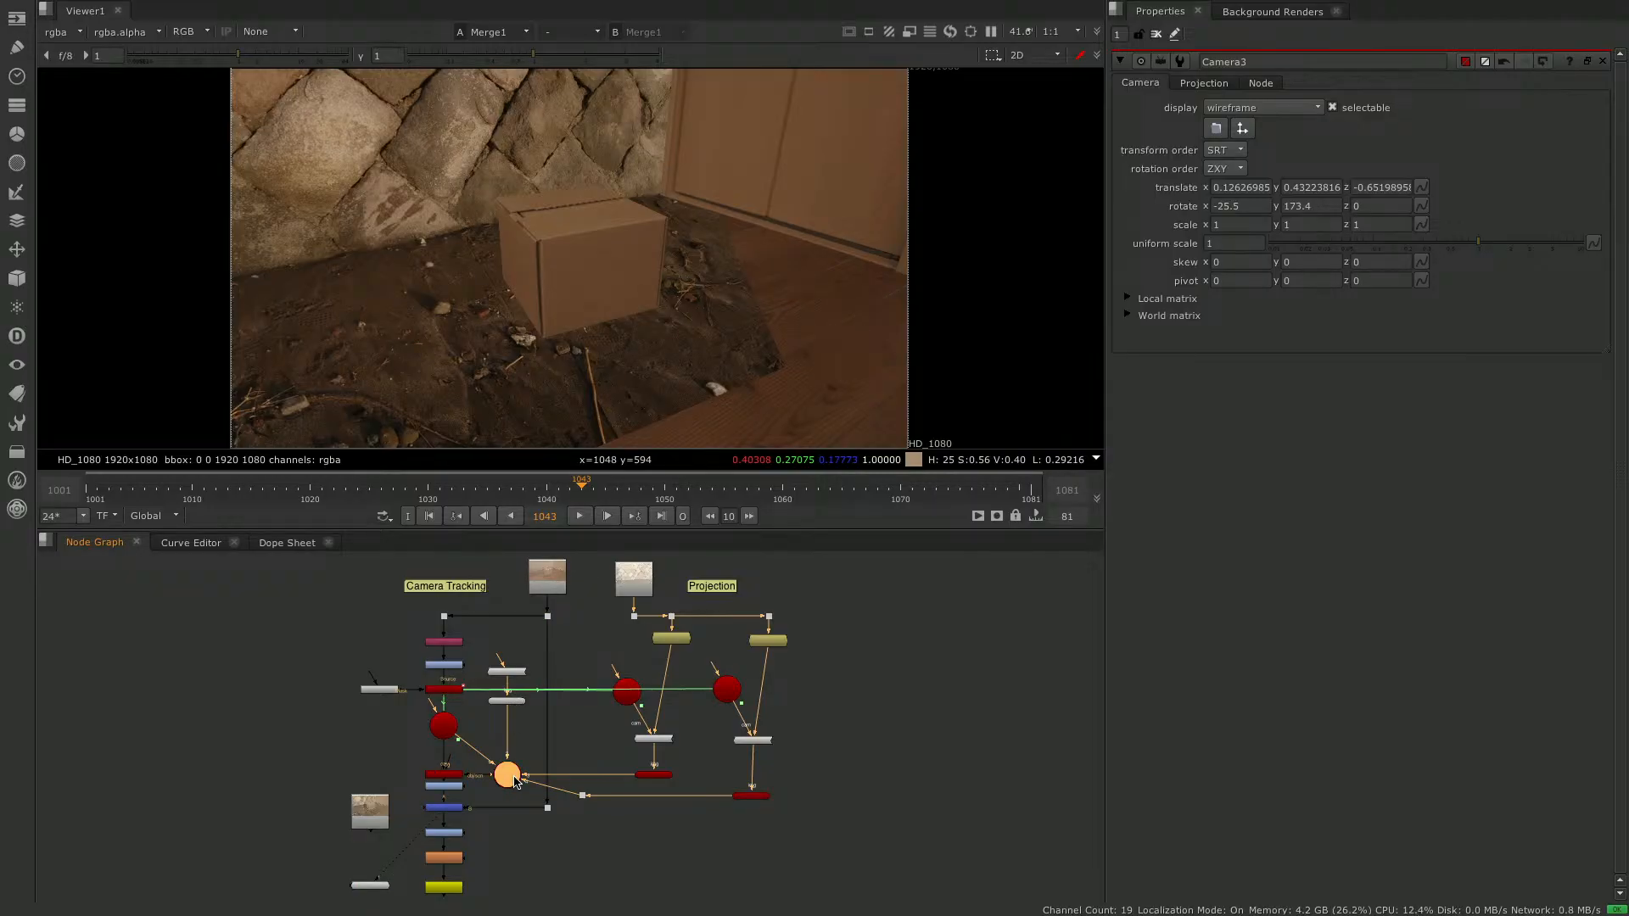
key("1")
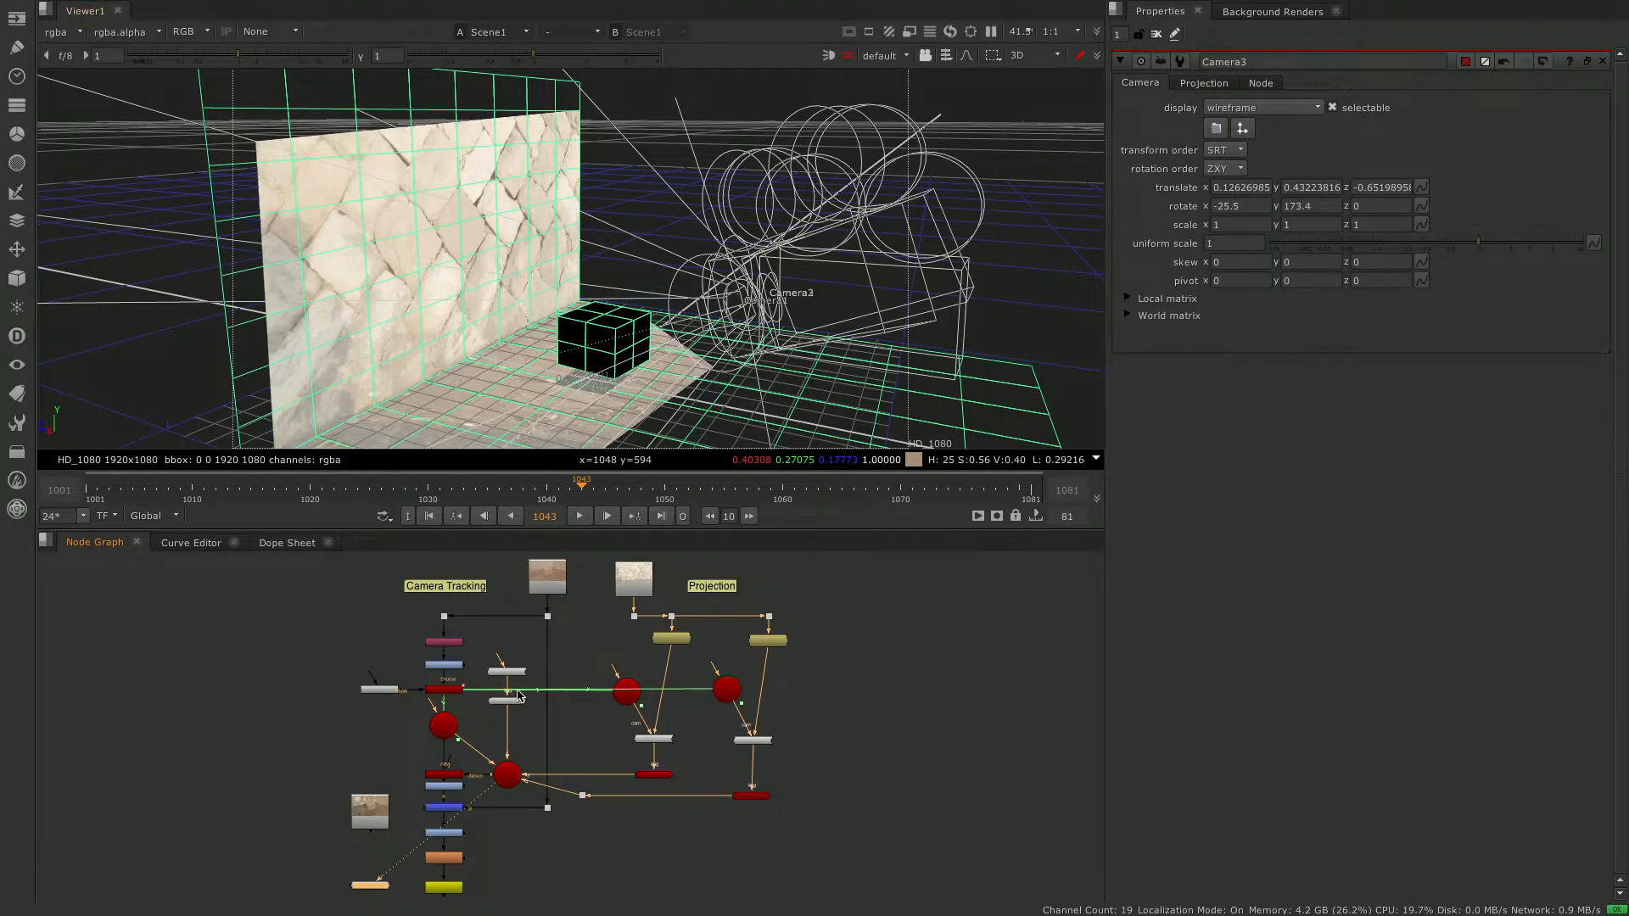
left_click(514, 675)
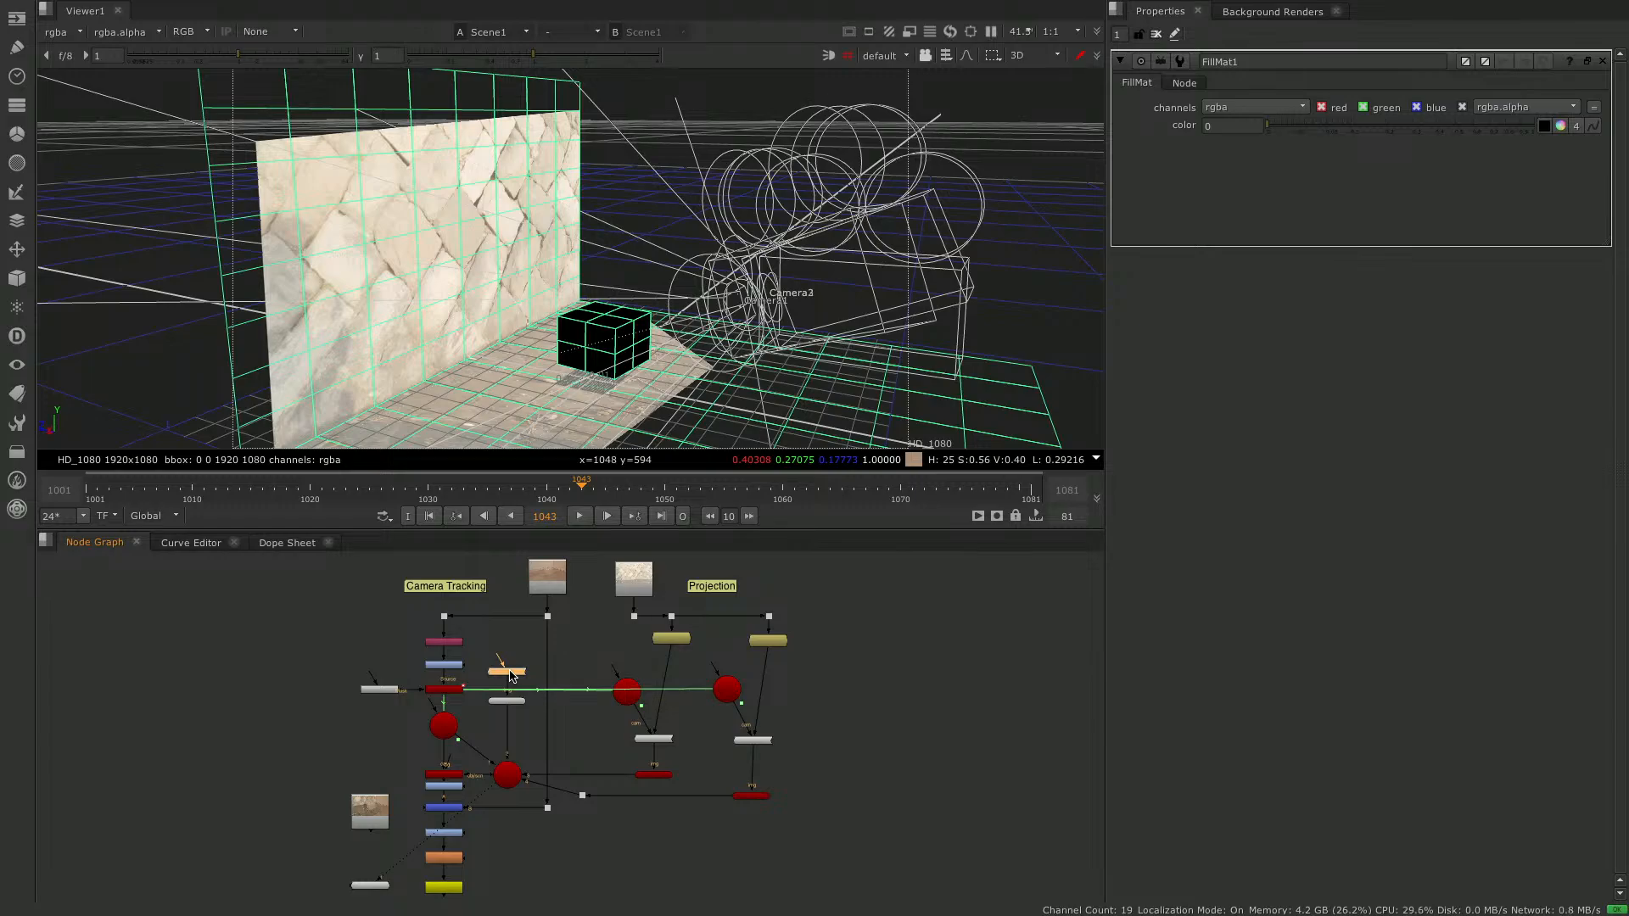
scroll(501, 679, "up", 5)
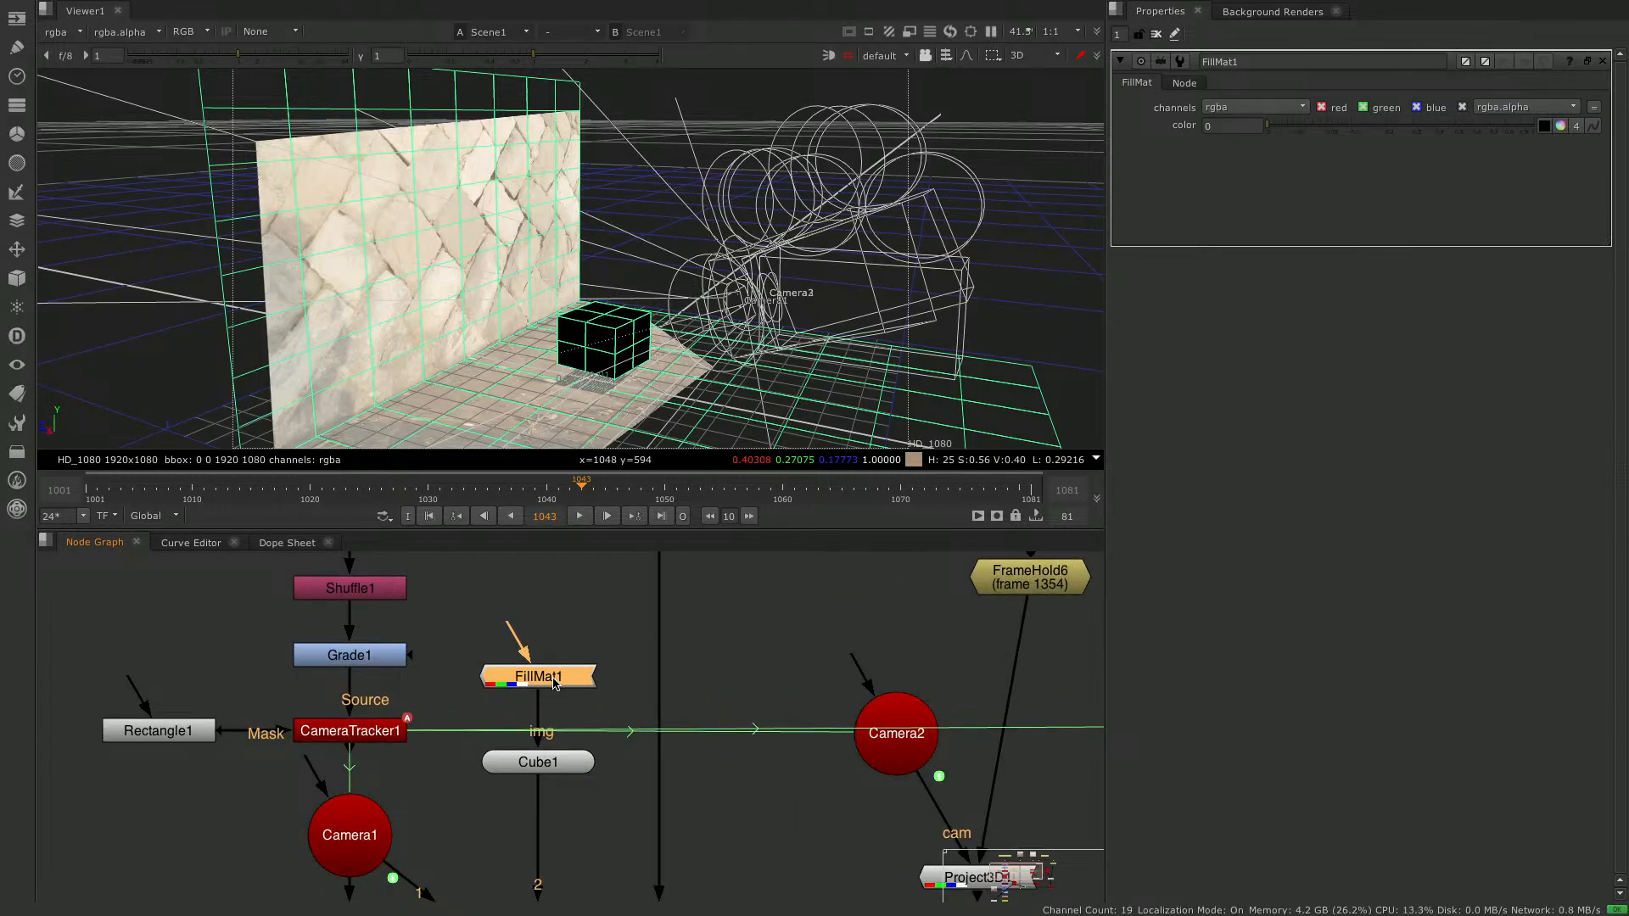
key("Delete")
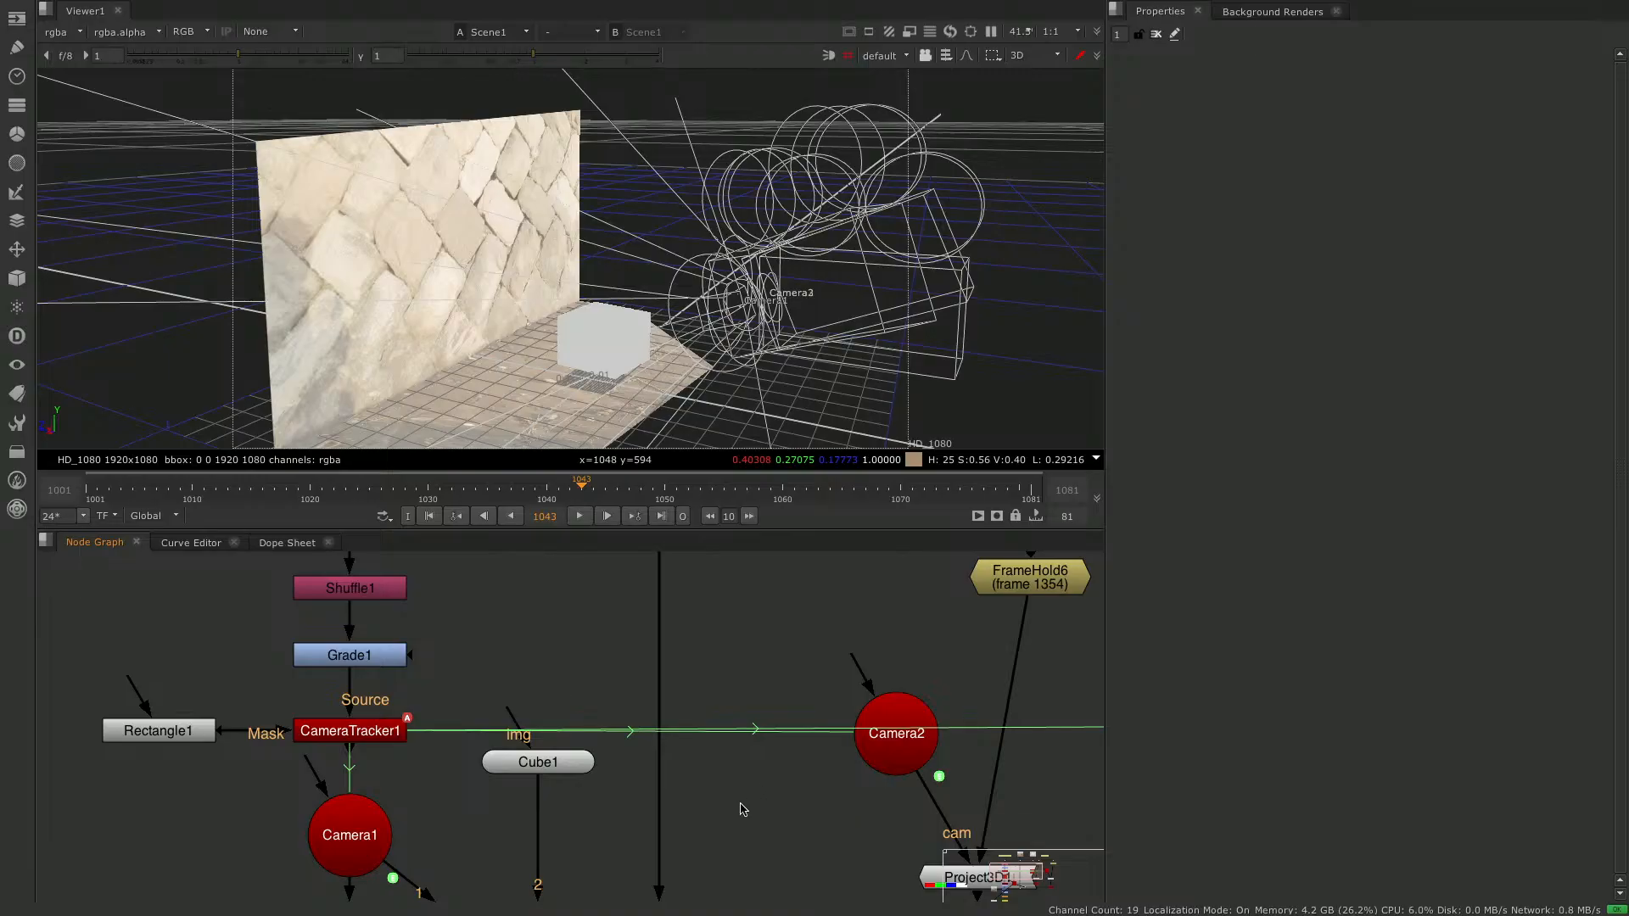
- Examine the cube without its material in the Merge1 composite, and view Cube1 on its own
key("f")
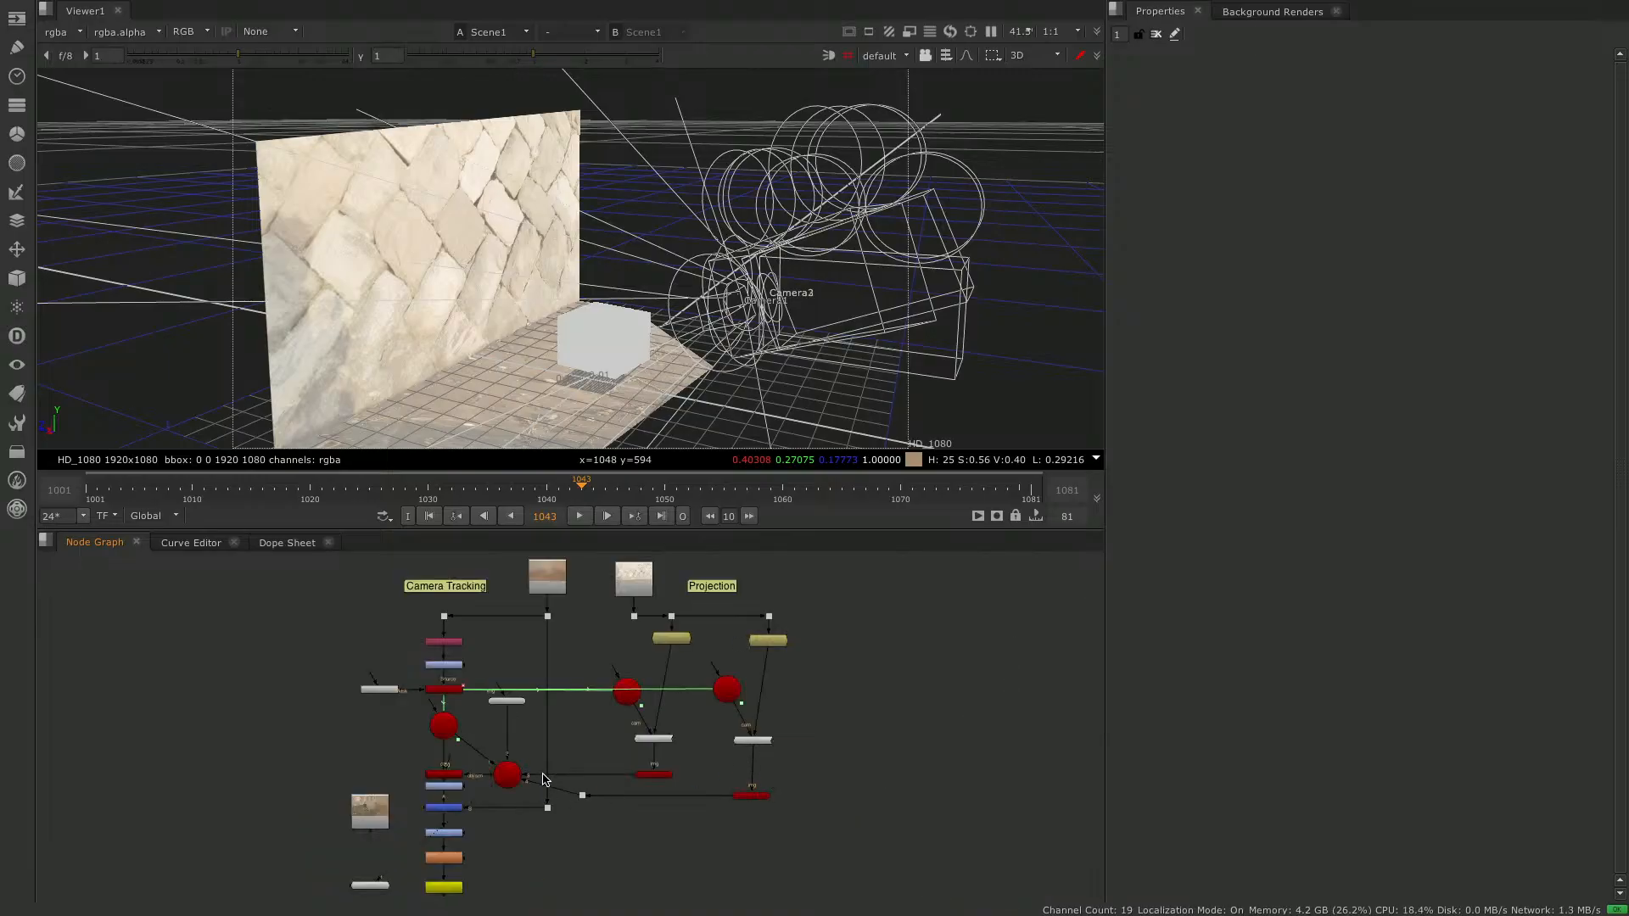
left_click(444, 808)
key("1")
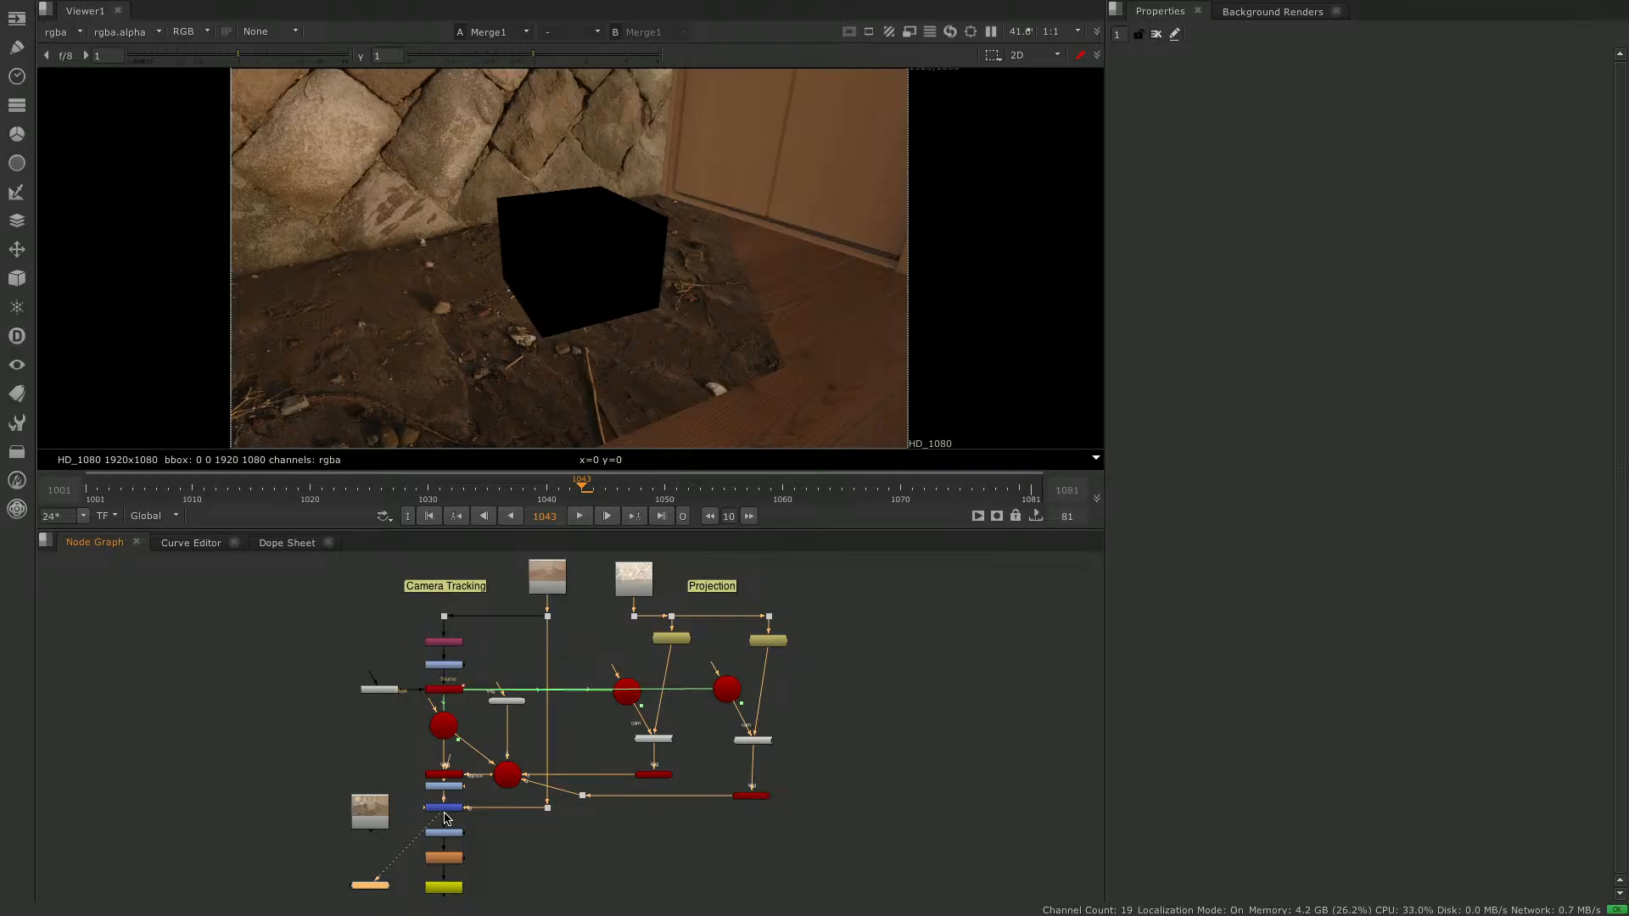
left_click(510, 705)
key("1")
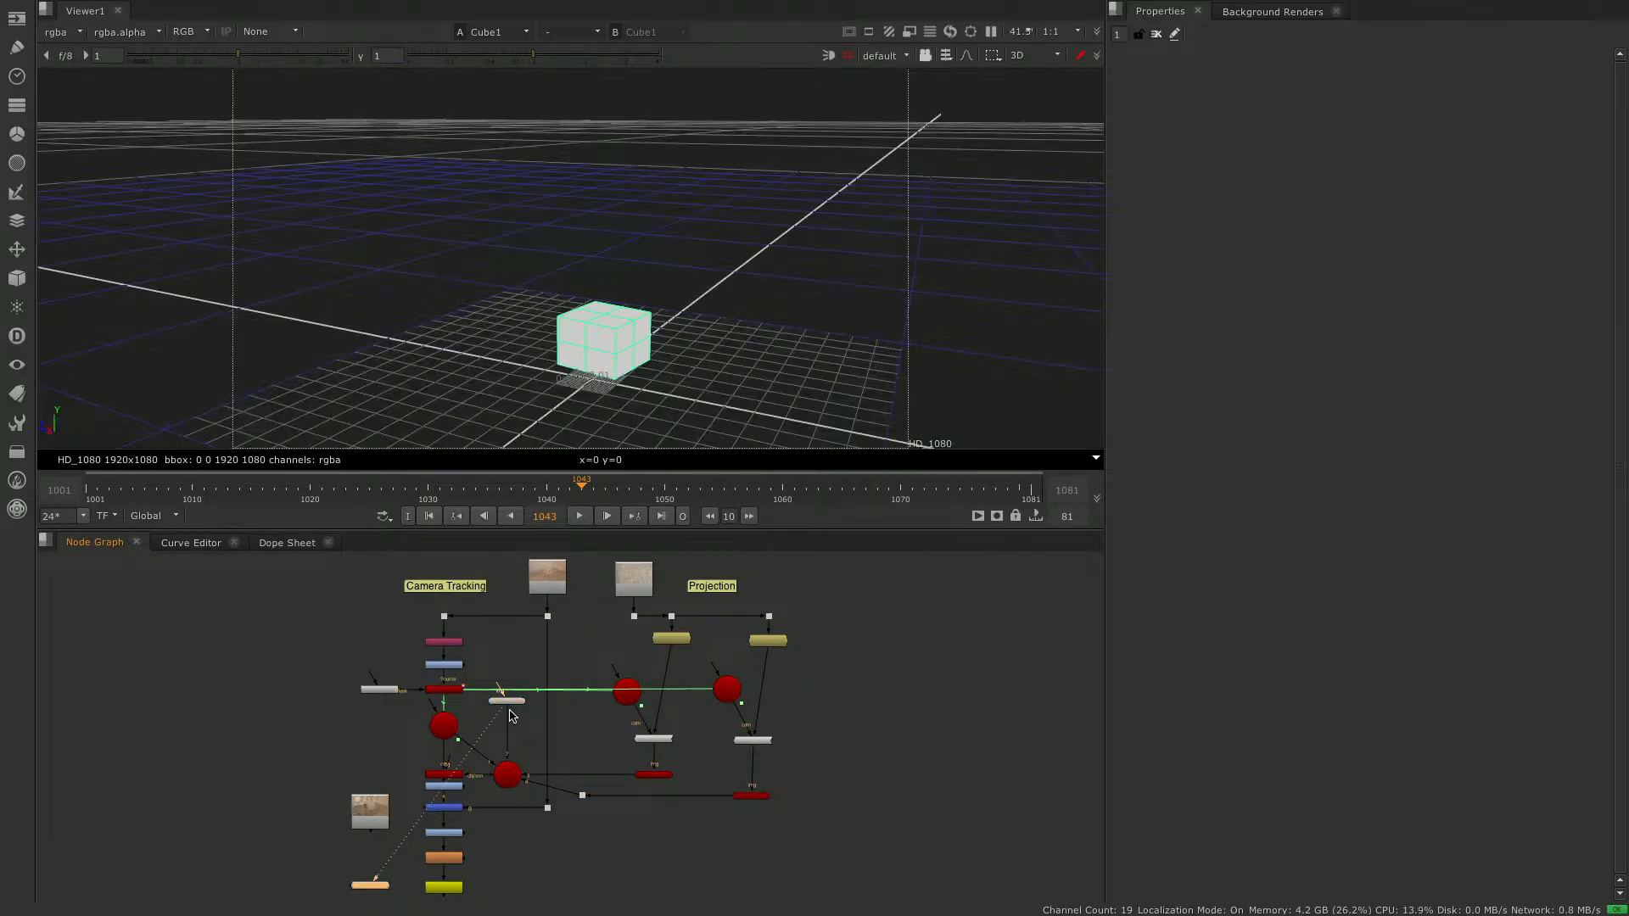
- View the Merge1 composite and compare it with the Cube1 node disabled and enabled again
left_click(452, 810)
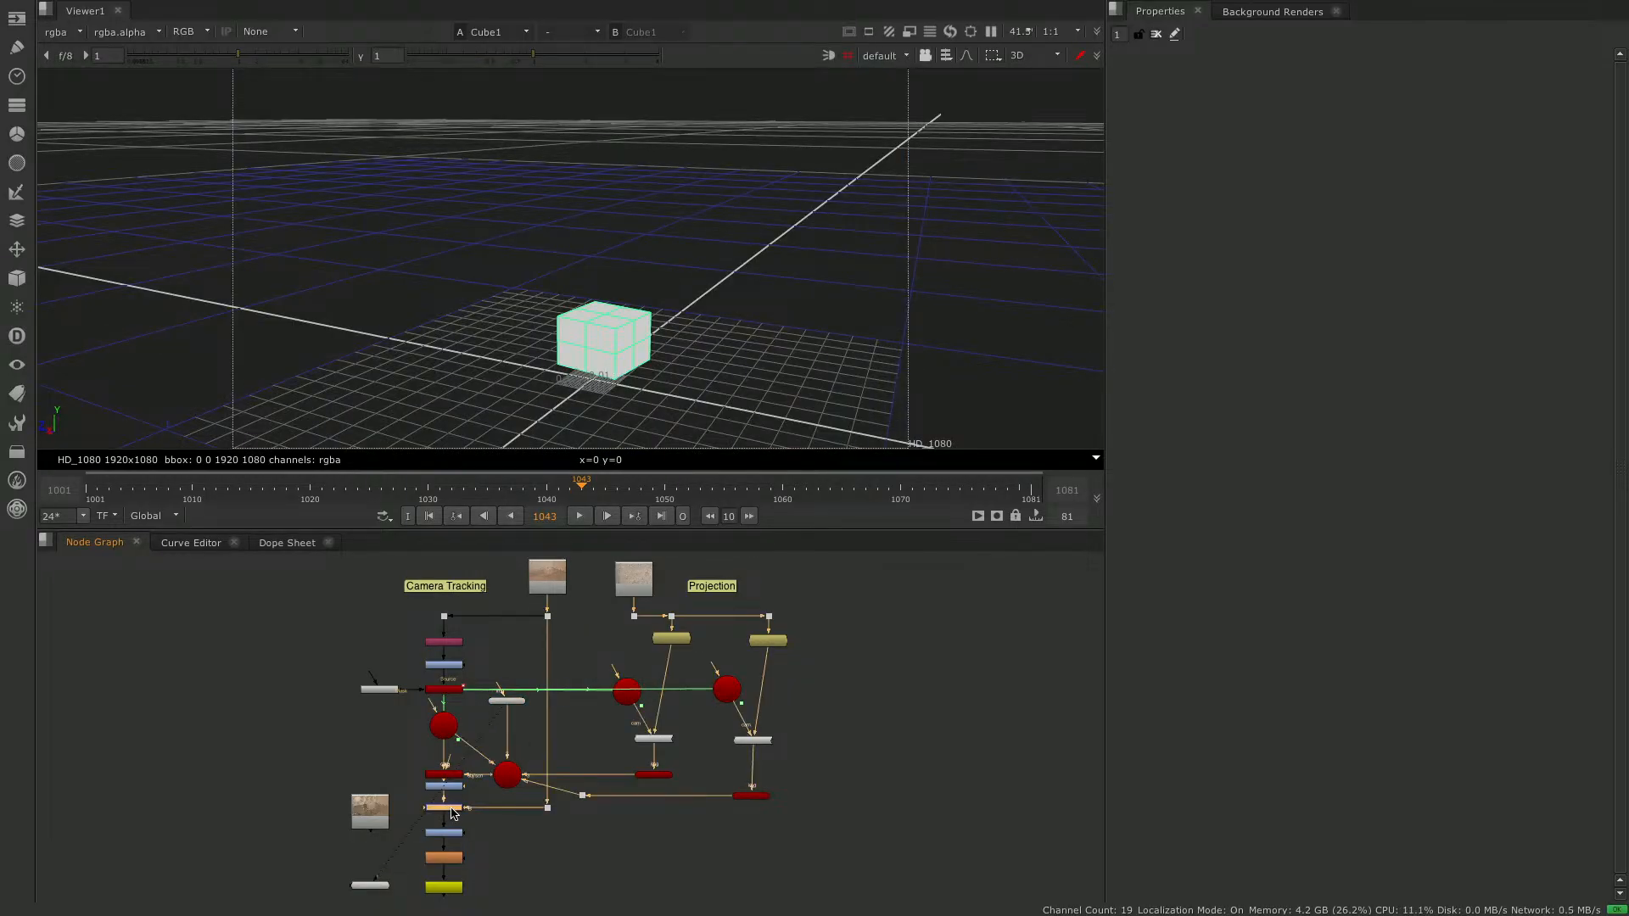
key("1")
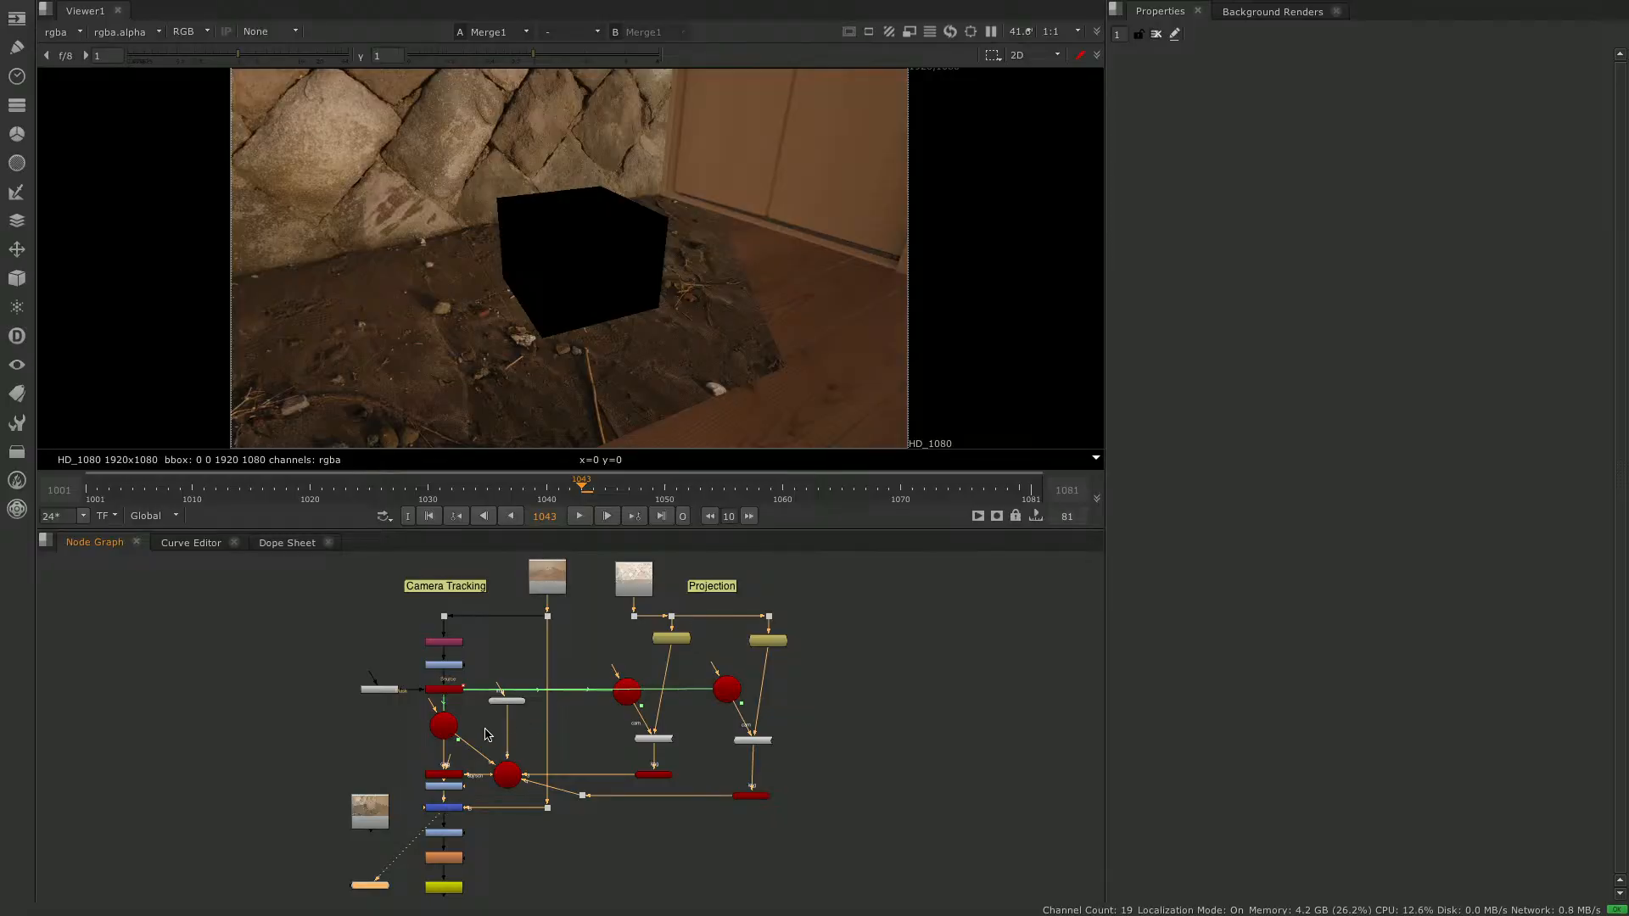
left_click(509, 702)
key("d")
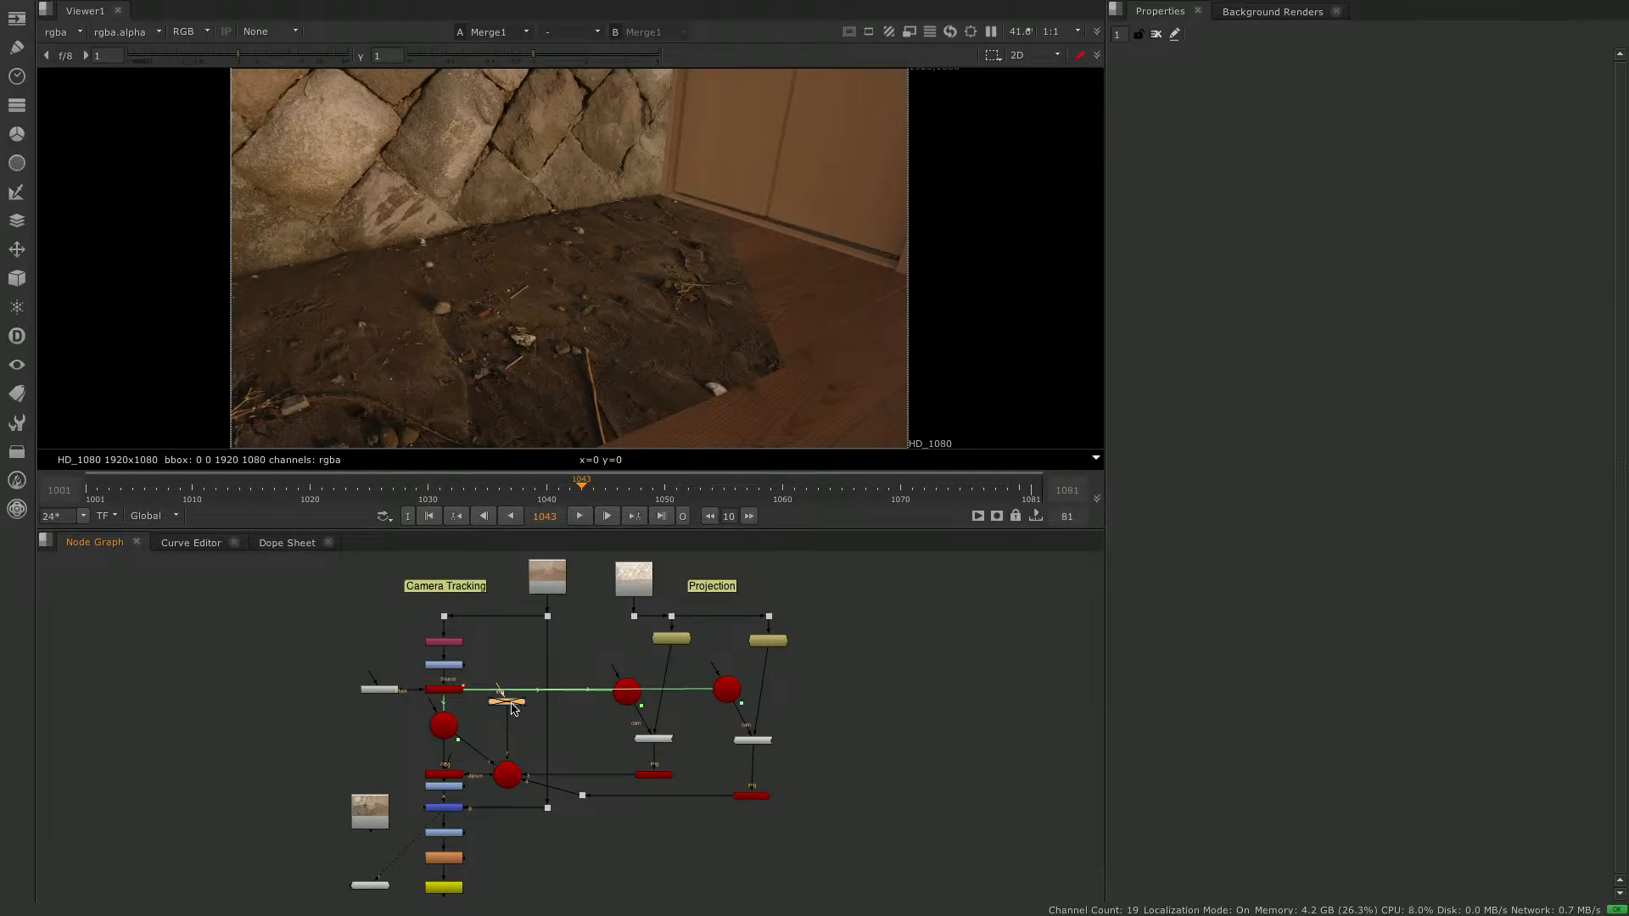
key("d")
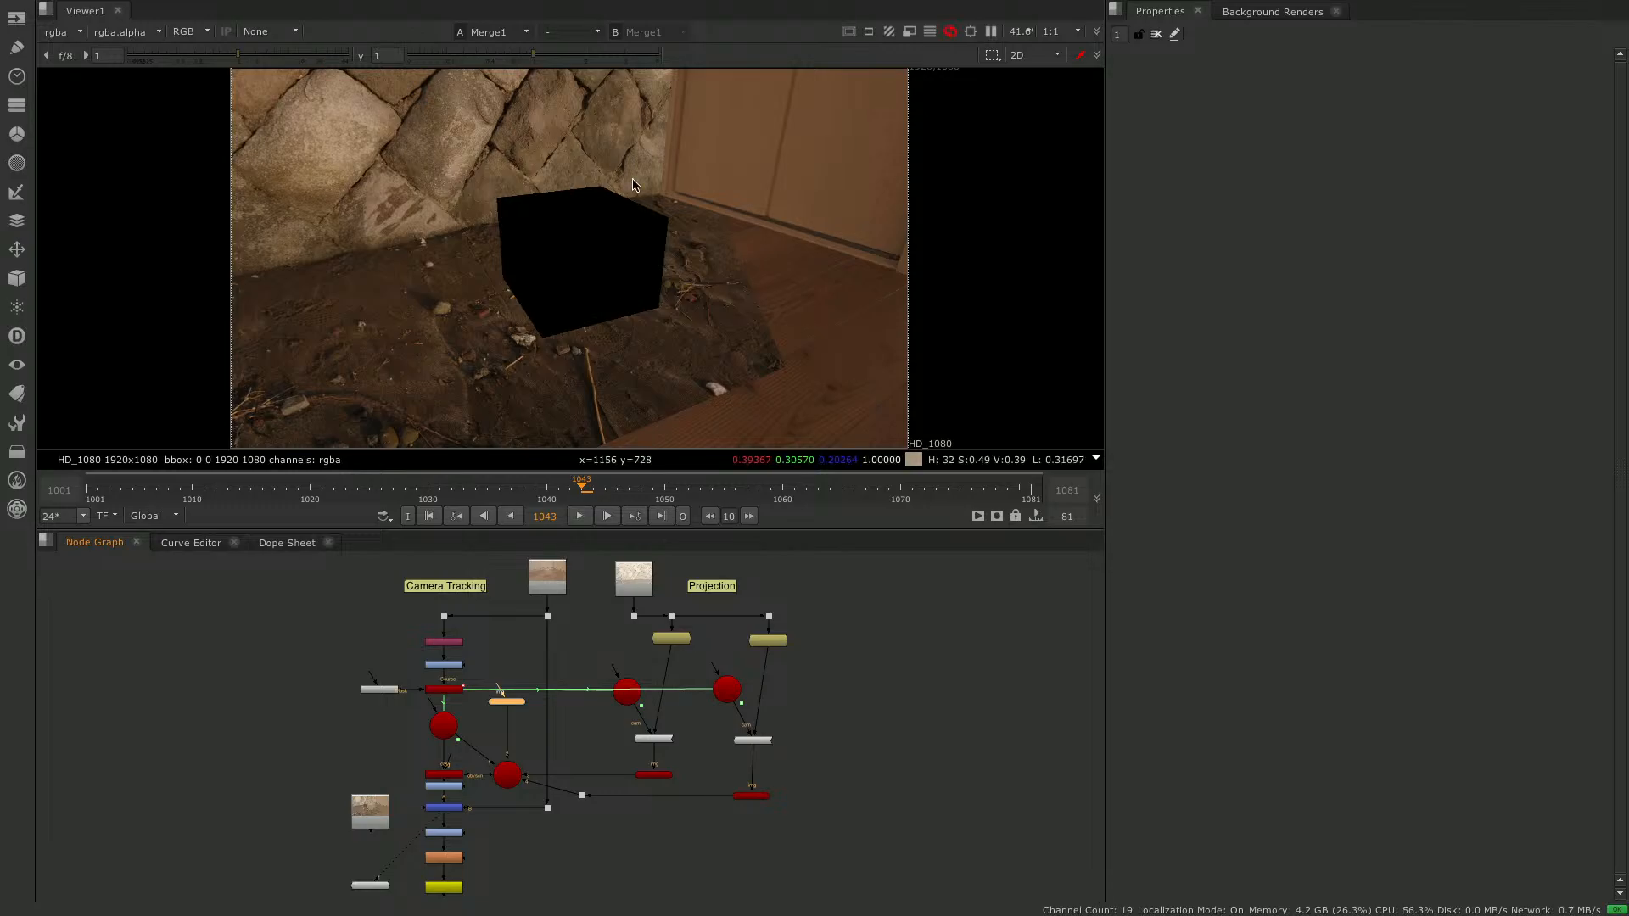
- Add a FillMat node above Cube1 and connect Cube1's image input to it
left_click(508, 651)
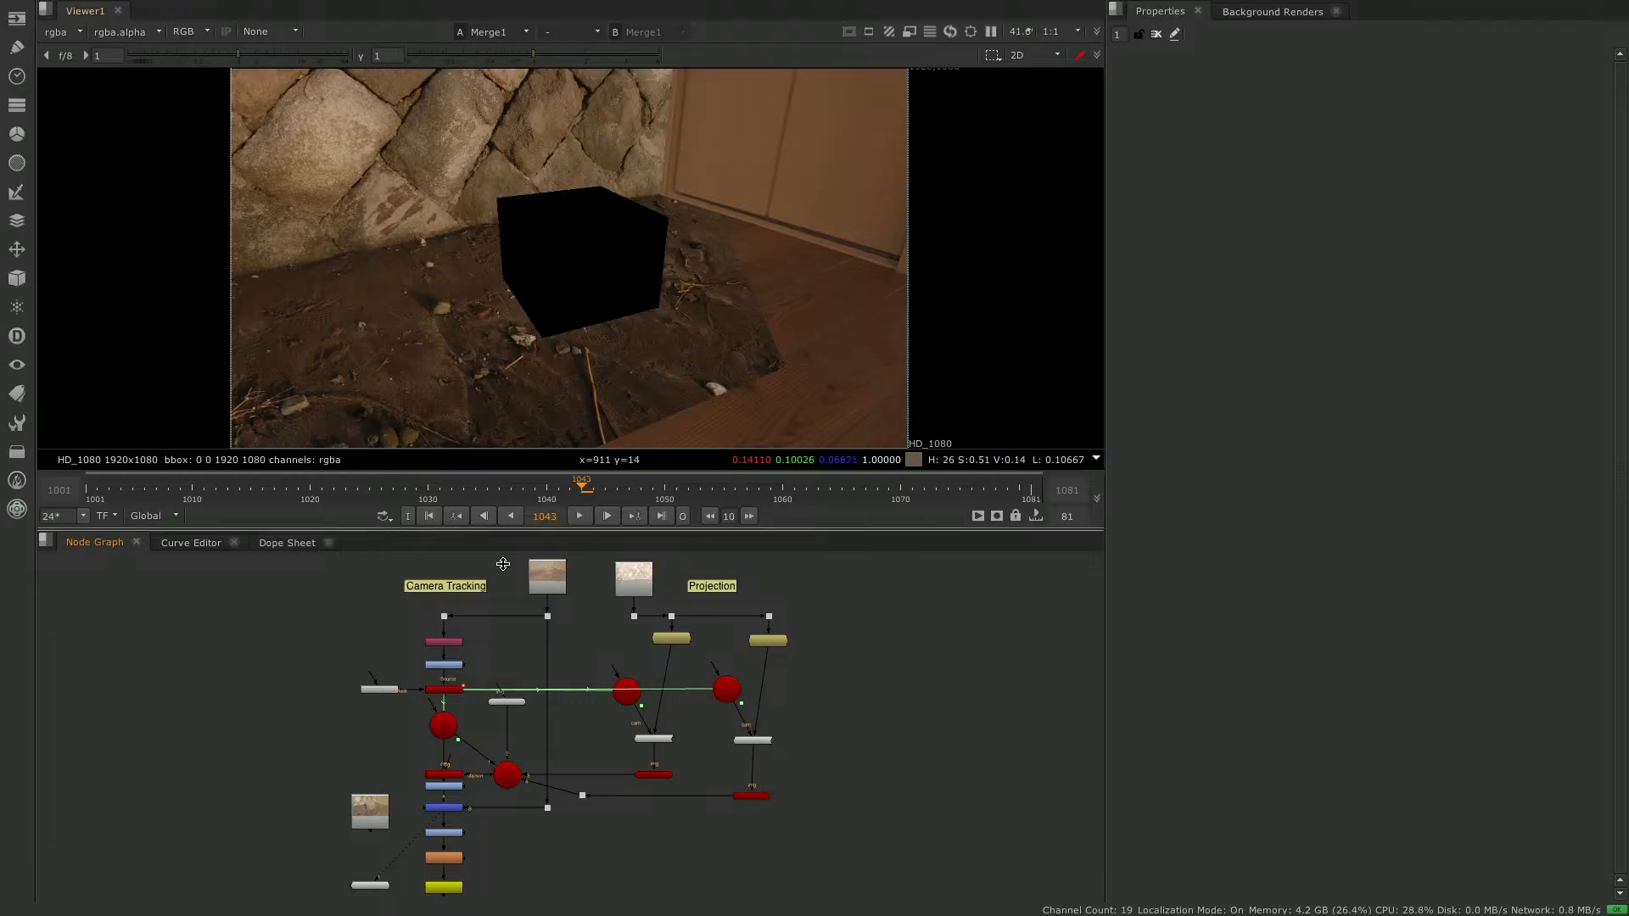
key("Tab")
type("fill")
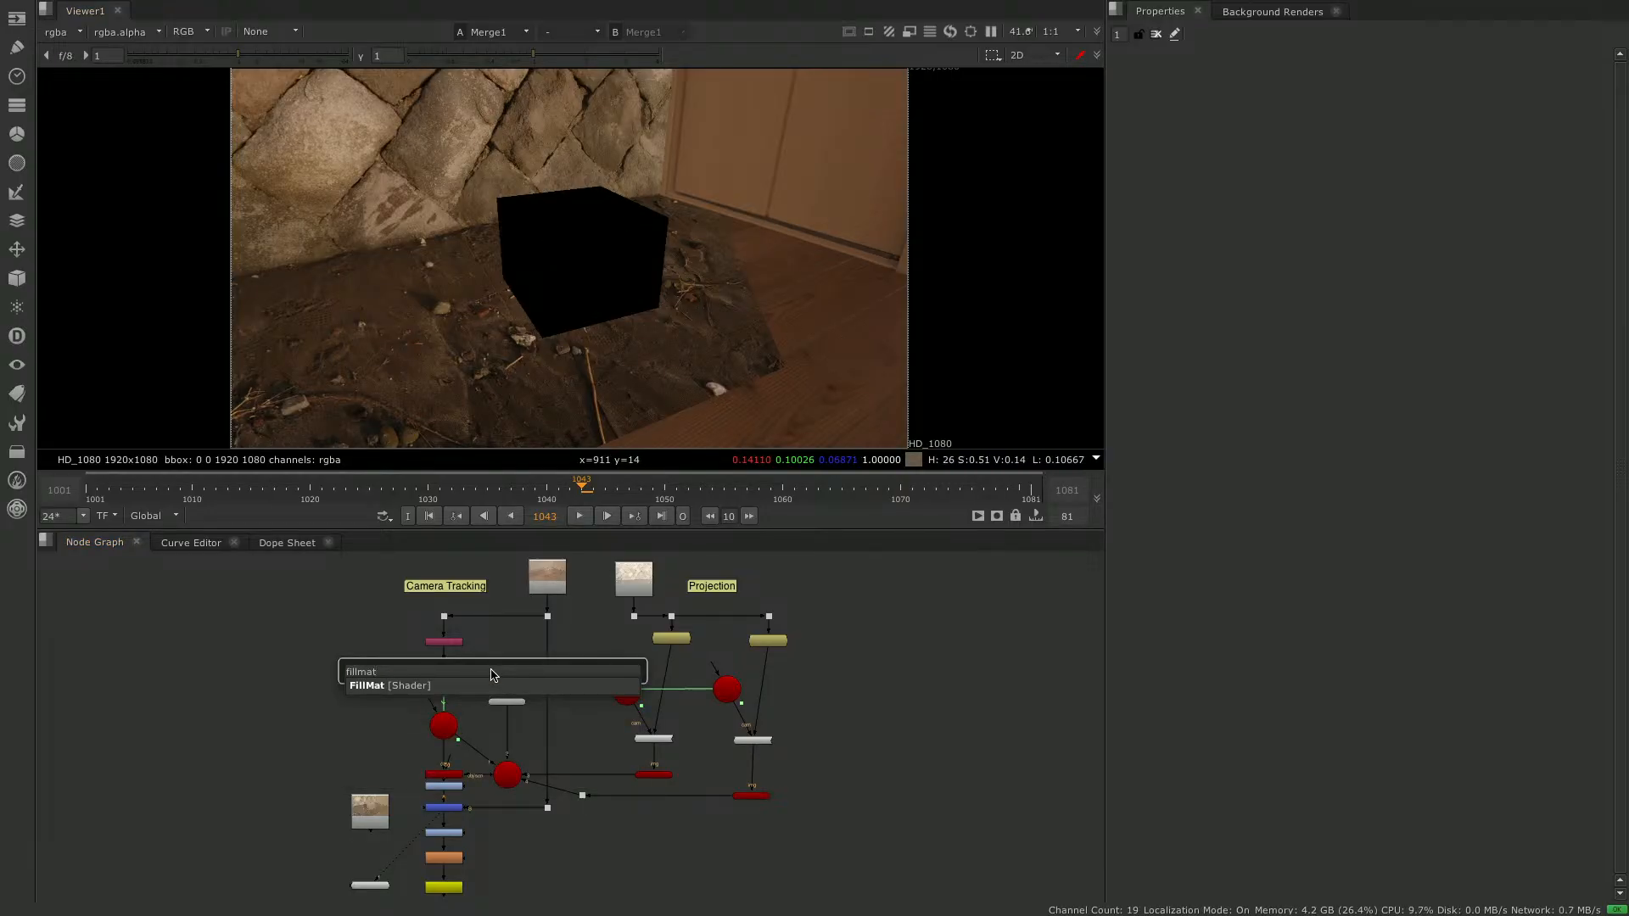
key("Return")
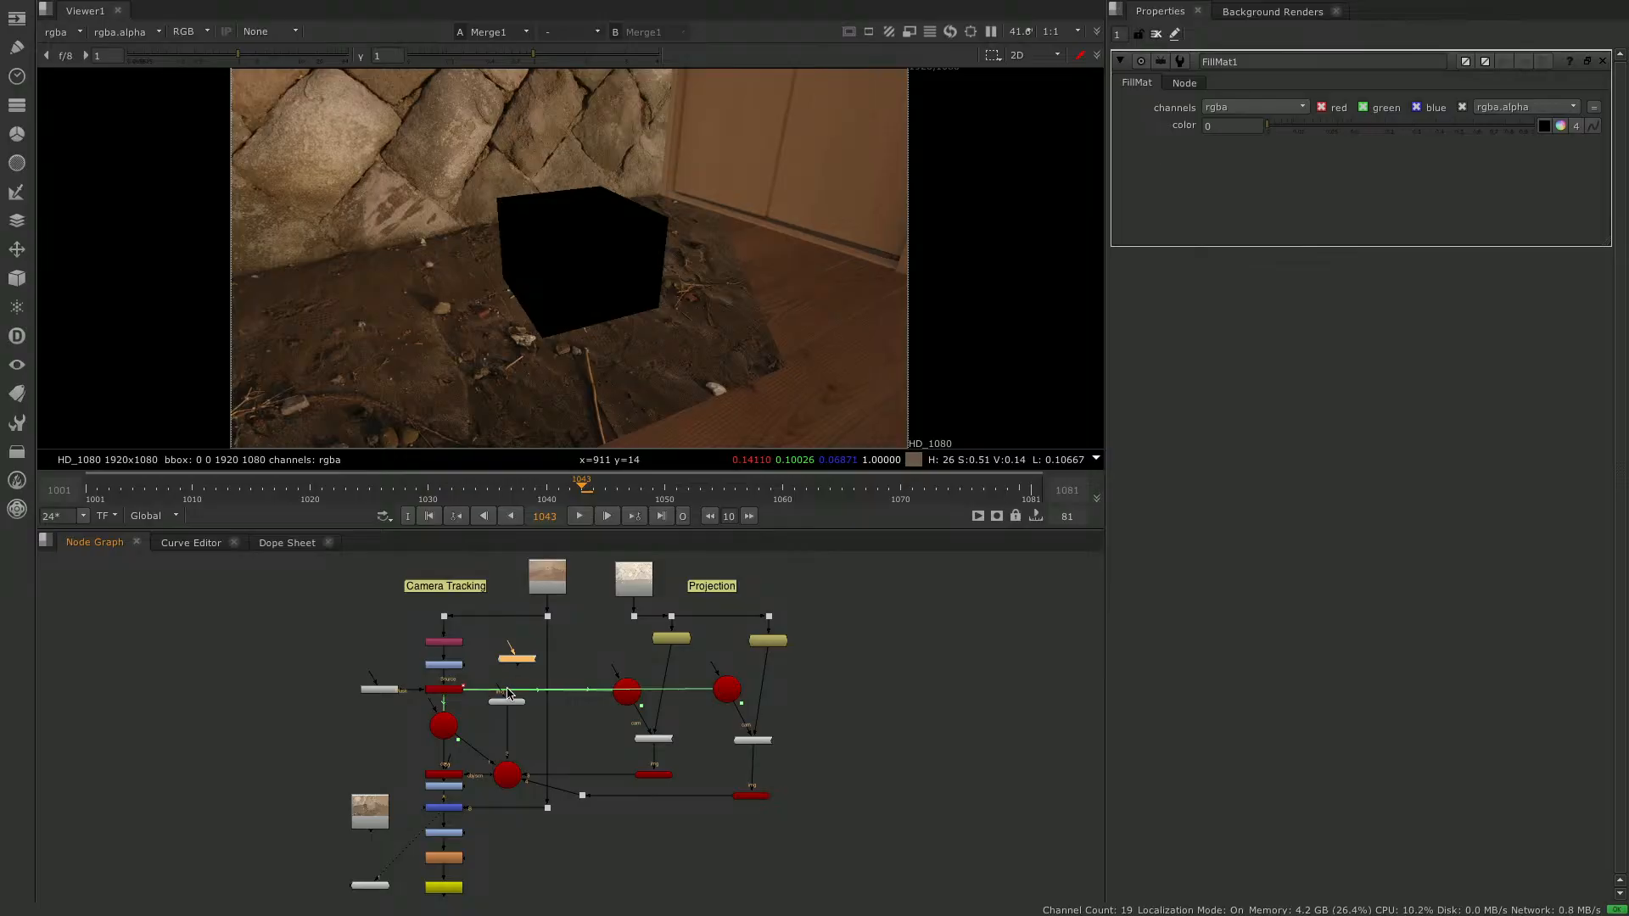
left_click_drag(500, 689, 517, 670)
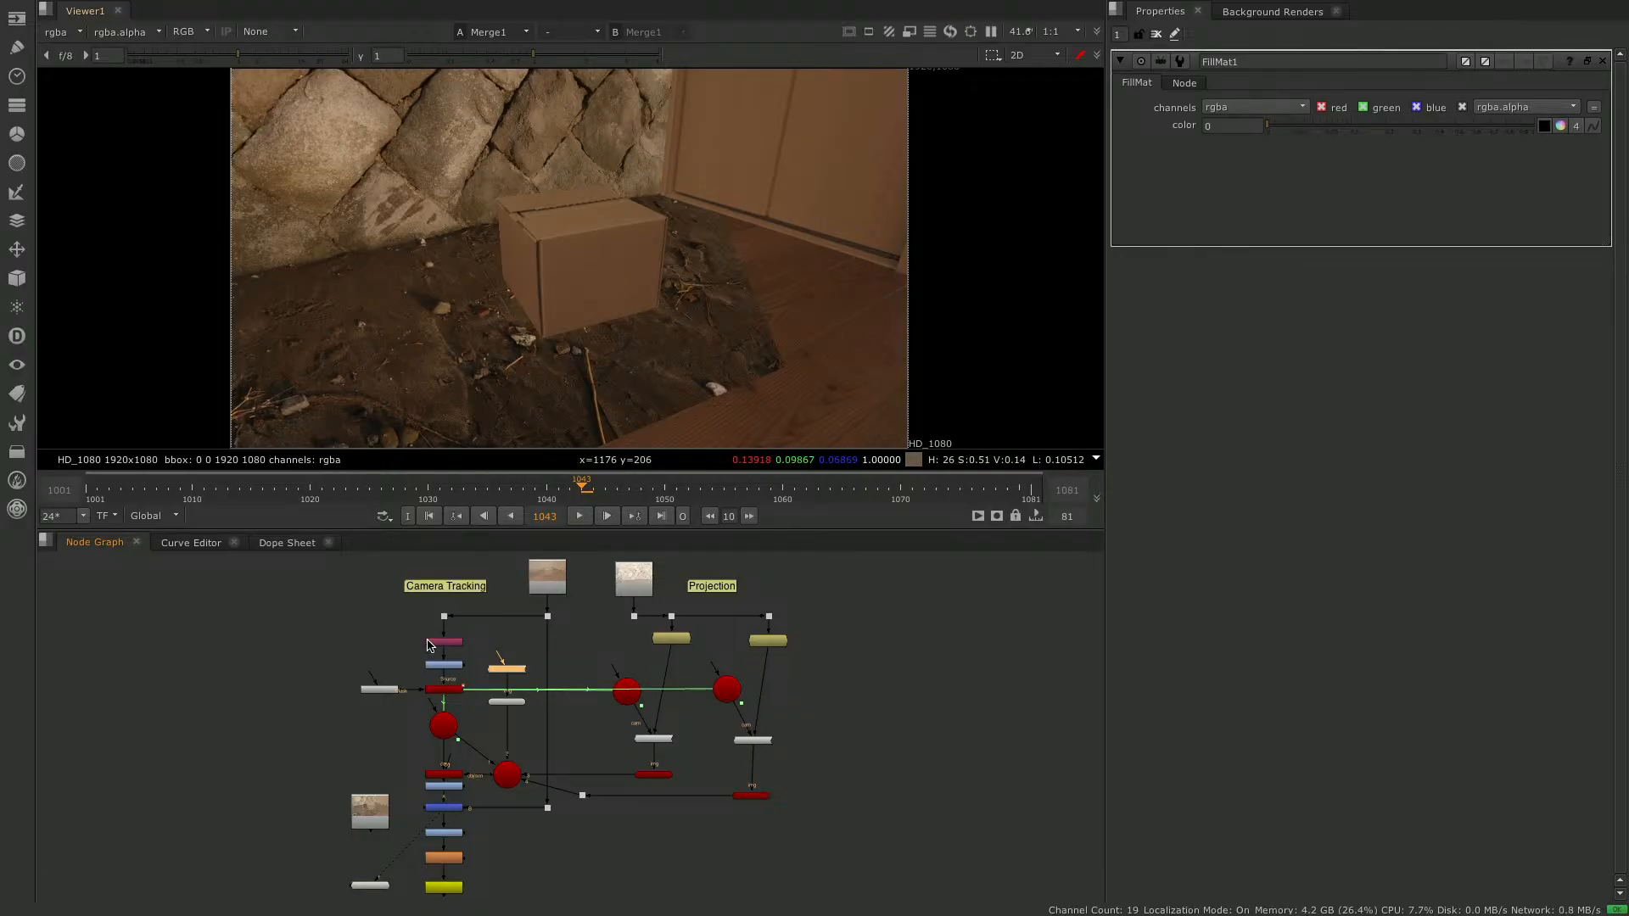
- View the Read3 image to compare its box and shadow with the composite
left_click(380, 812)
key("1")
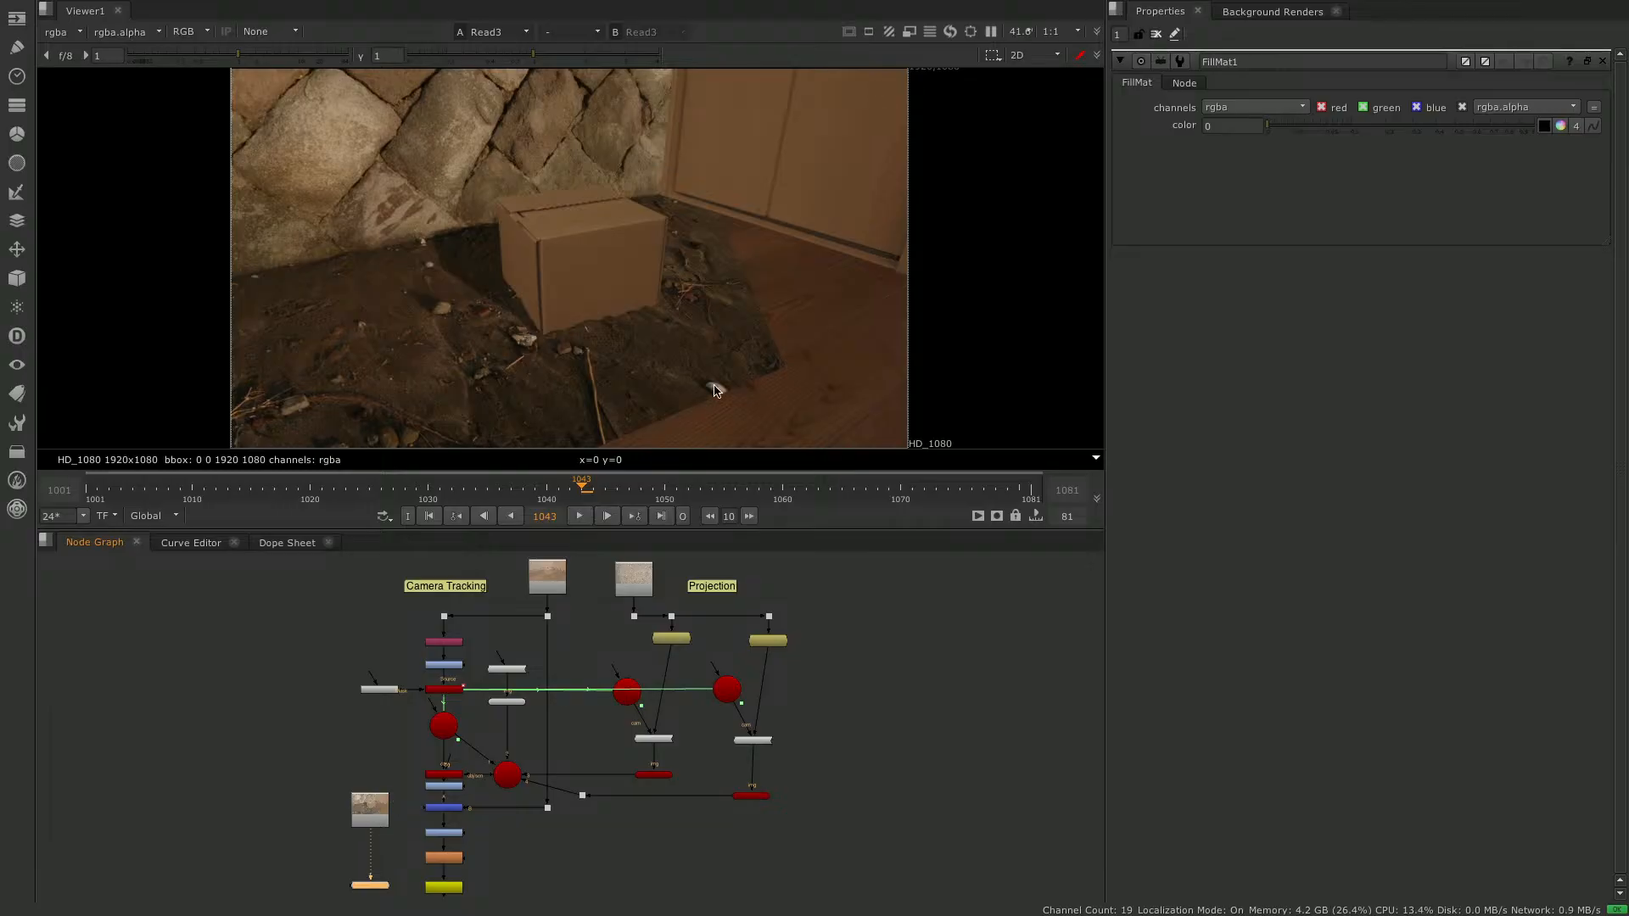